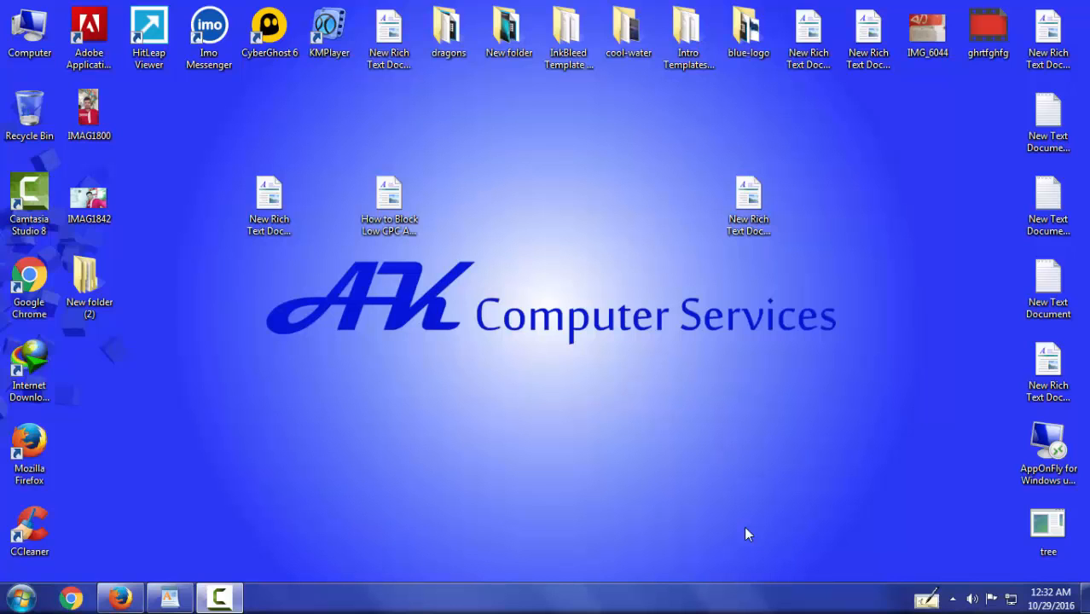
# Review the WordPad note's title about blocking low CPC ads, then minimize it and refresh the desktop
pyautogui.click(169, 598)
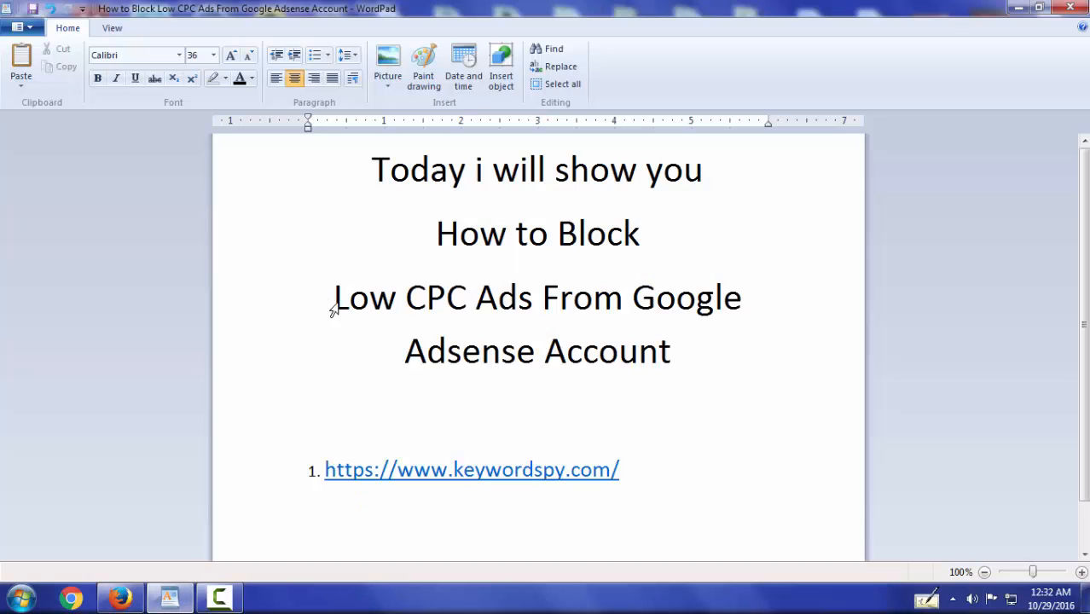
pyautogui.moveTo(599, 350); pyautogui.dragTo(460, 348)
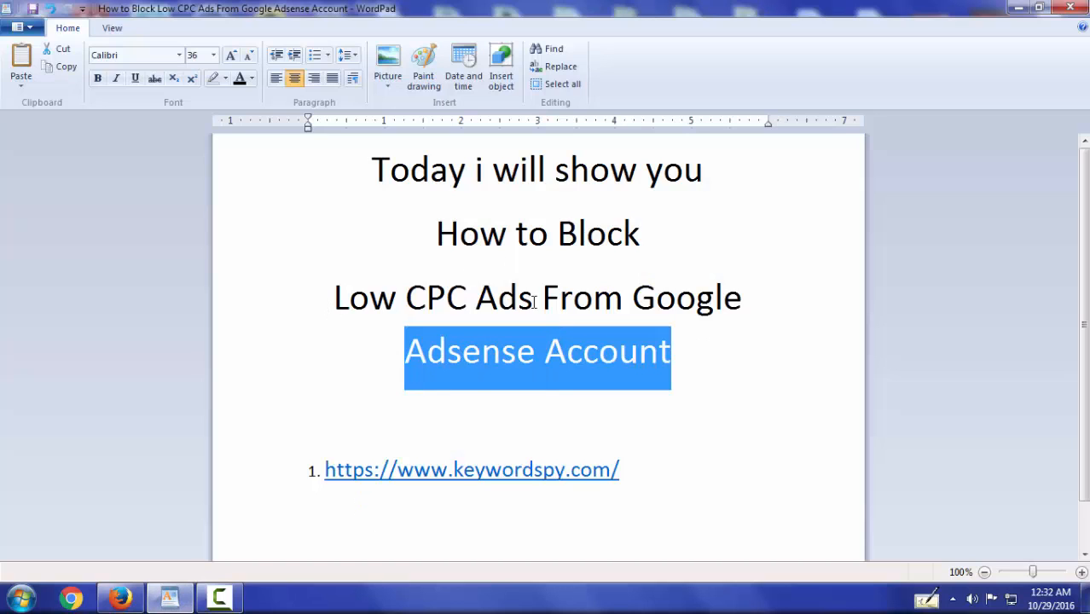
pyautogui.moveTo(469, 298); pyautogui.dragTo(356, 299)
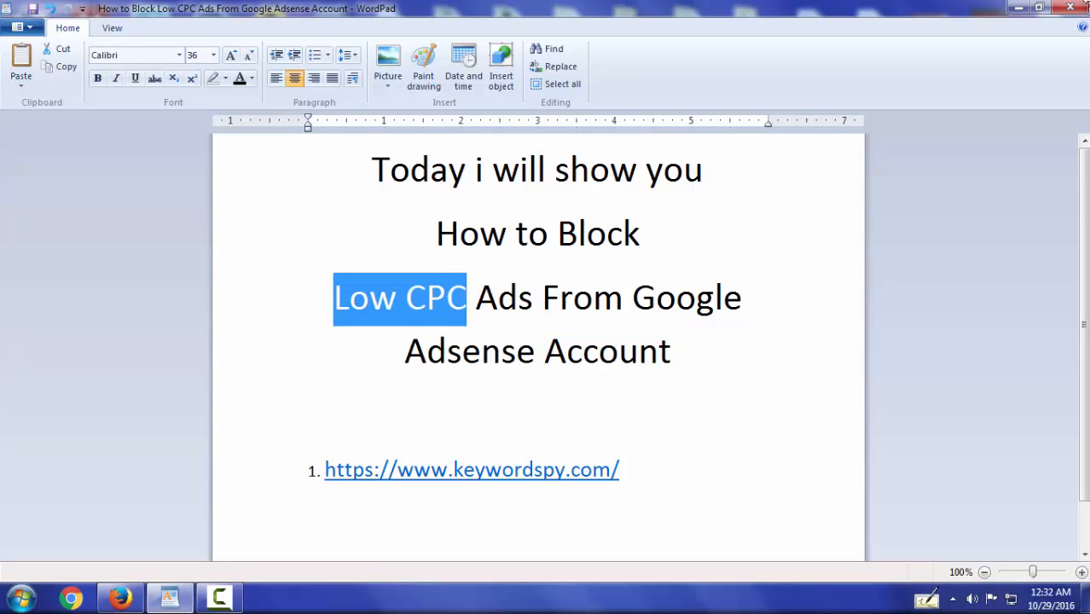
pyautogui.click(1018, 7)
pyautogui.rightClick(264, 282)
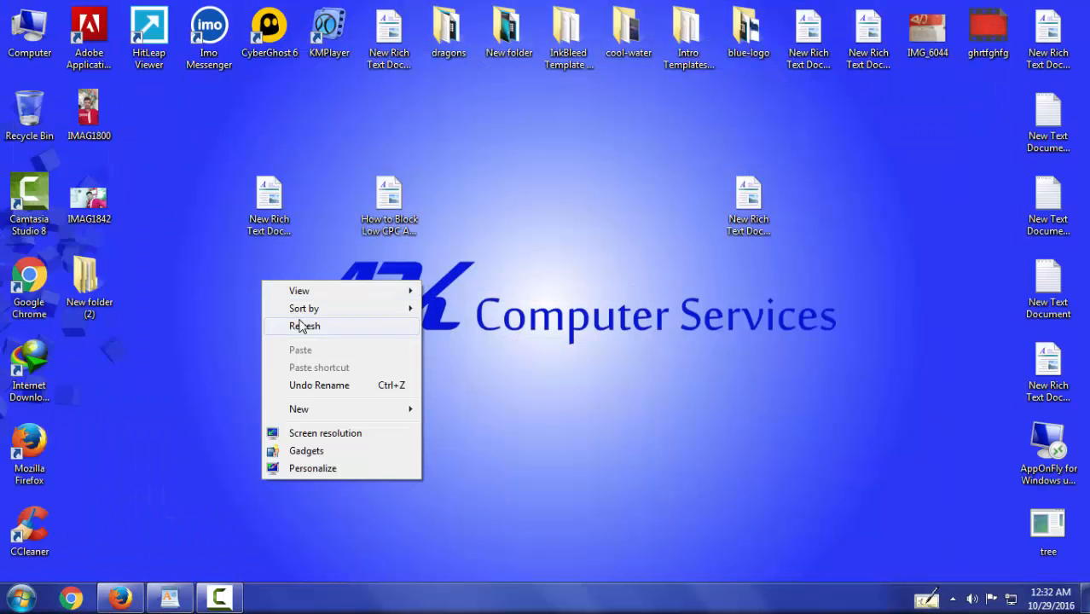
pyautogui.click(300, 327)
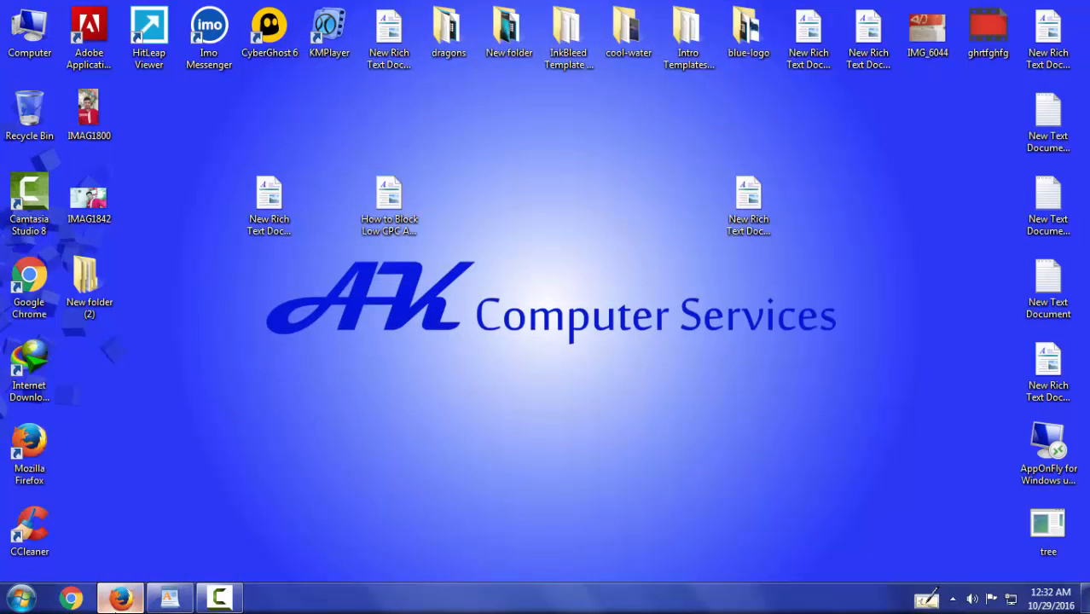
# Switch to Firefox and look over the earnings and performance sections on the Google AdSense home page
pyautogui.click(203, 500)
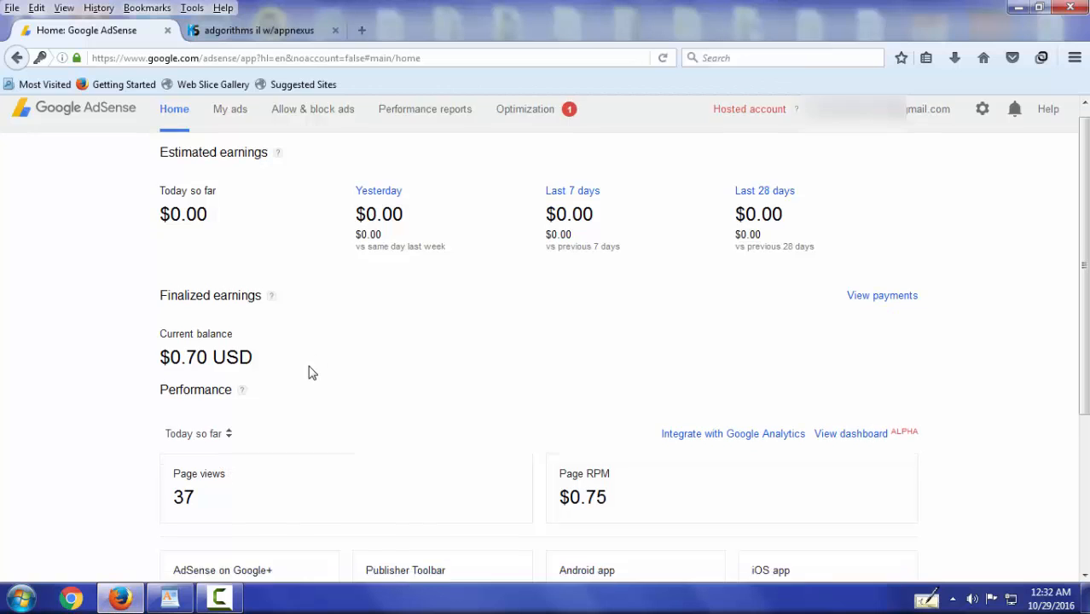
pyautogui.scroll(-5, 309, 370)
pyautogui.scroll(5, 309, 370)
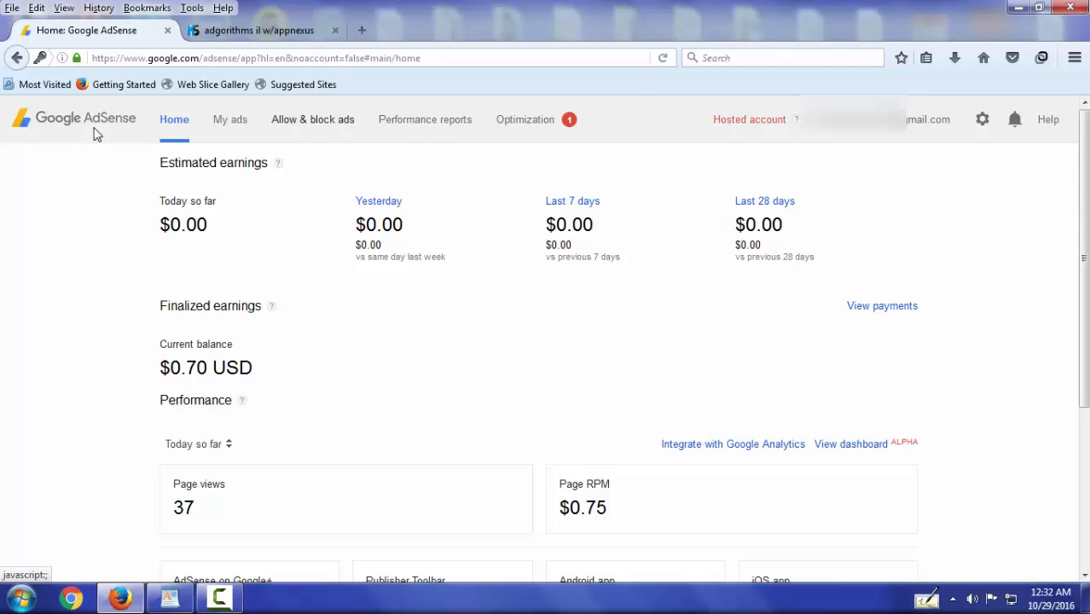
# Open the Allow & block ads page and examine the list of blocked advertiser URLs and its total
pyautogui.click(320, 133)
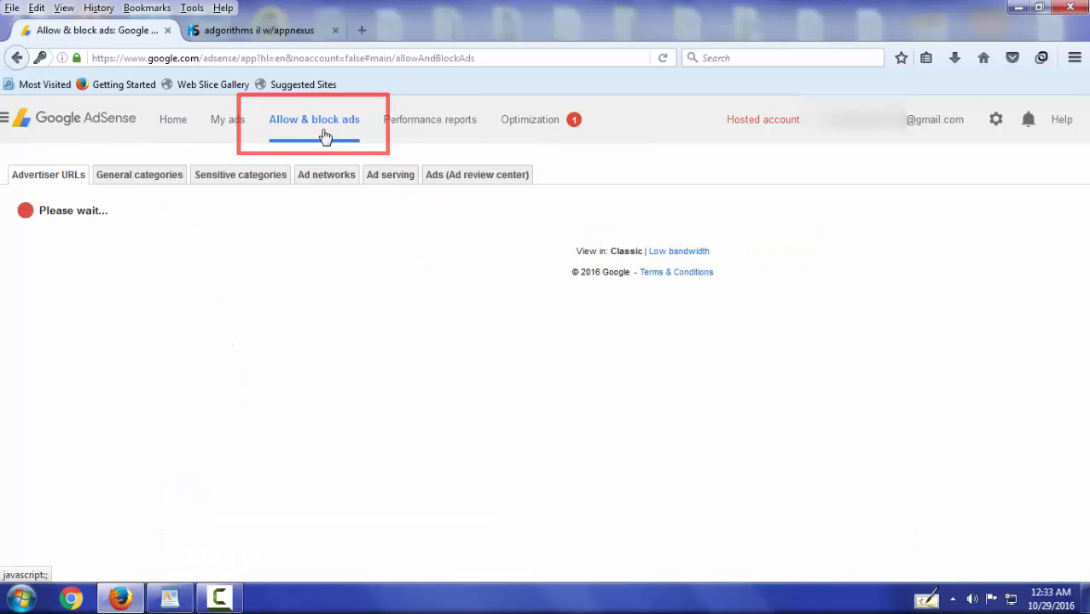
pyautogui.scroll(-5, 202, 372)
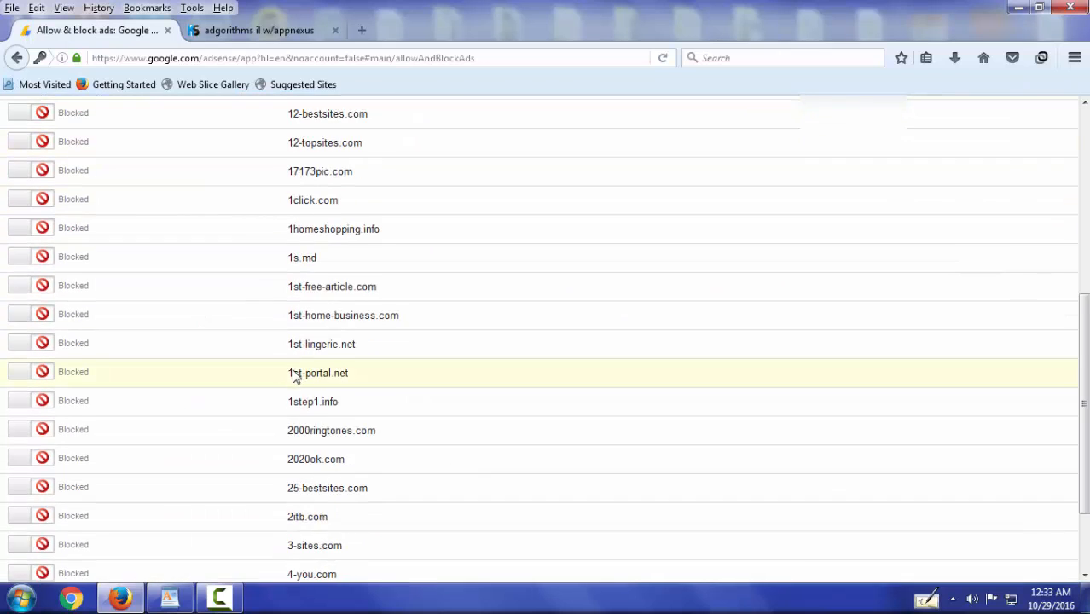
pyautogui.scroll(-3, 281, 376)
pyautogui.scroll(10, 357, 307)
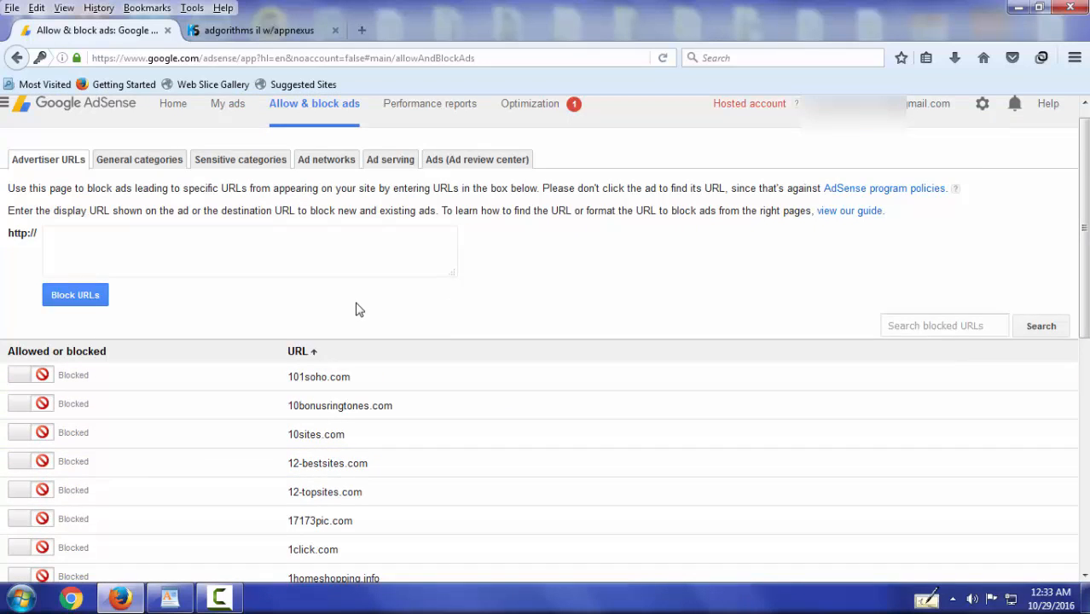
pyautogui.scroll(-10, 512, 384)
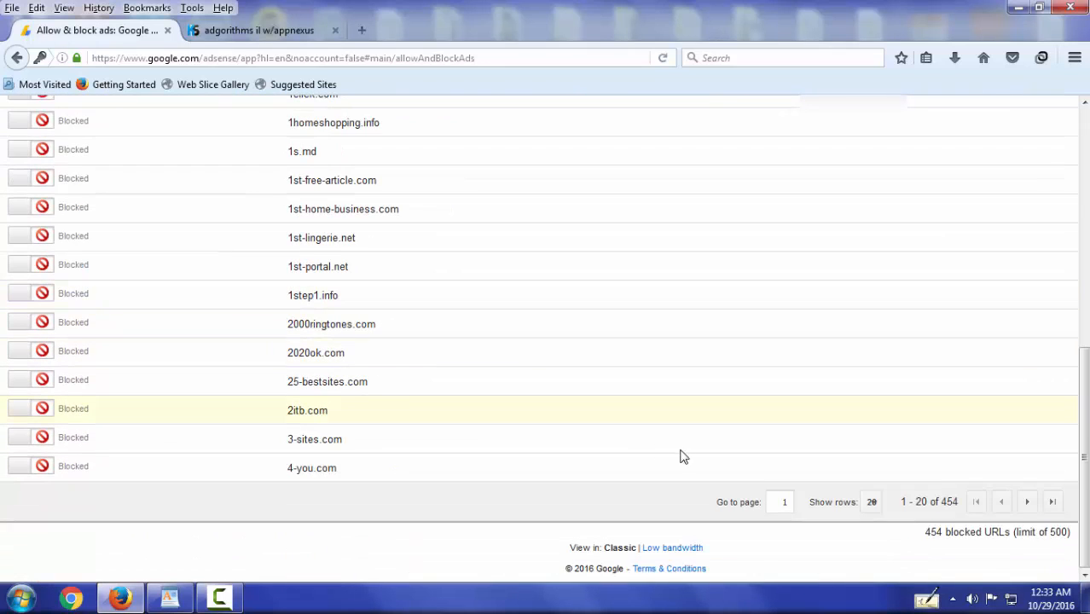
pyautogui.doubleClick(947, 503)
pyautogui.scroll(10, 81, 273)
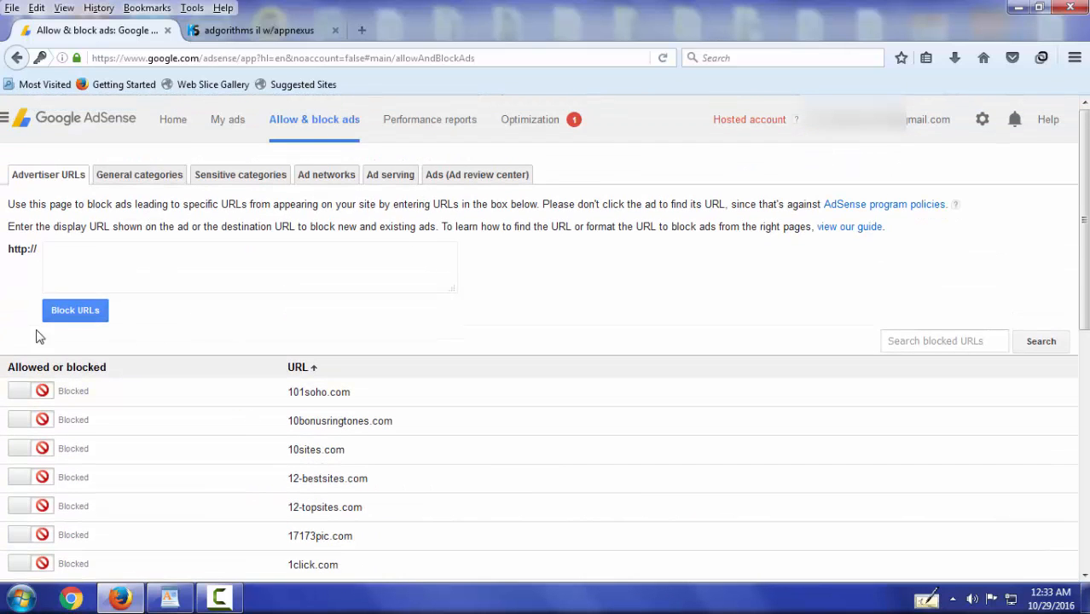
pyautogui.scroll(-3, 234, 302)
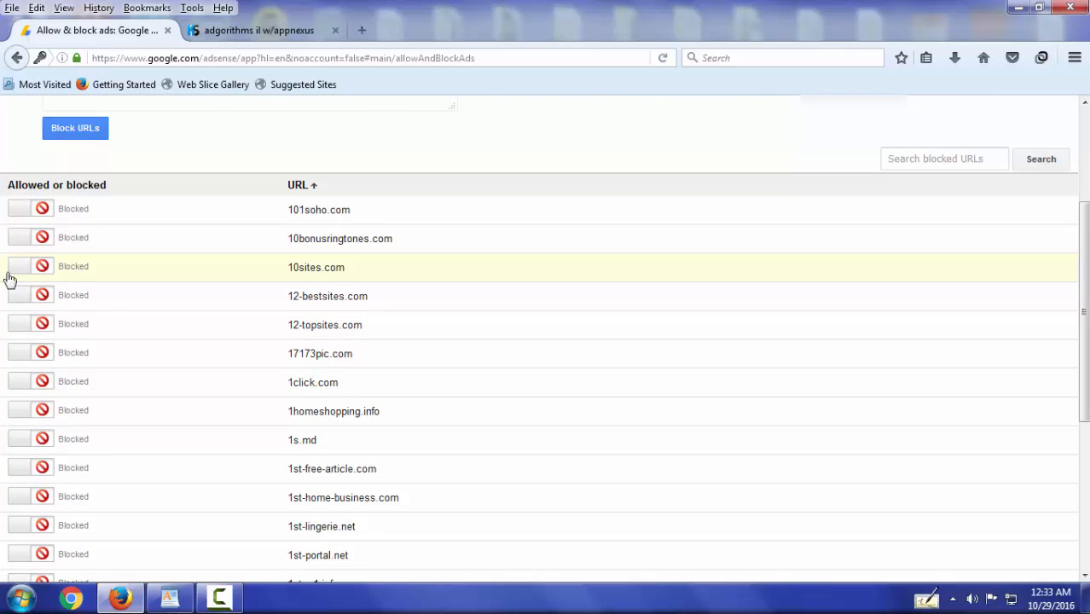
pyautogui.scroll(3, 9, 388)
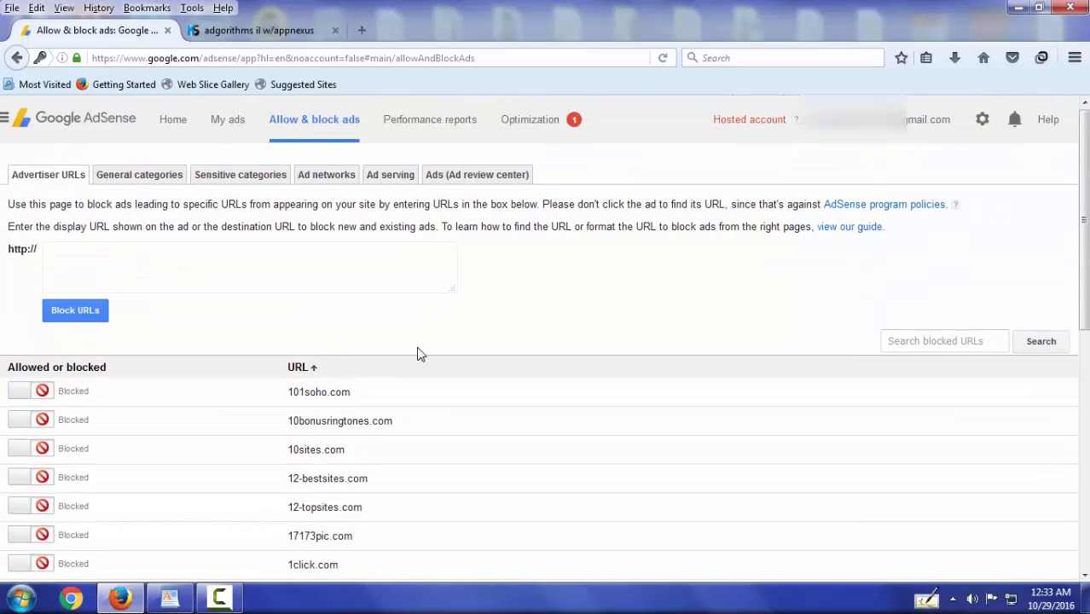
# Open the Ad networks settings and examine the allowed and blocked networks and the total number listed
pyautogui.click(333, 179)
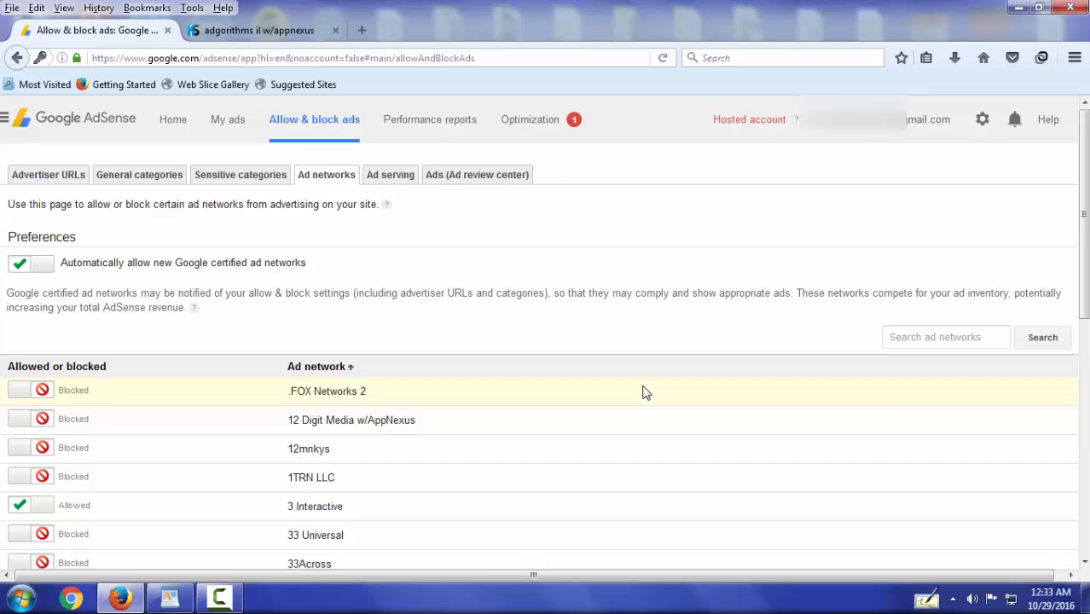
pyautogui.scroll(-6, 503, 411)
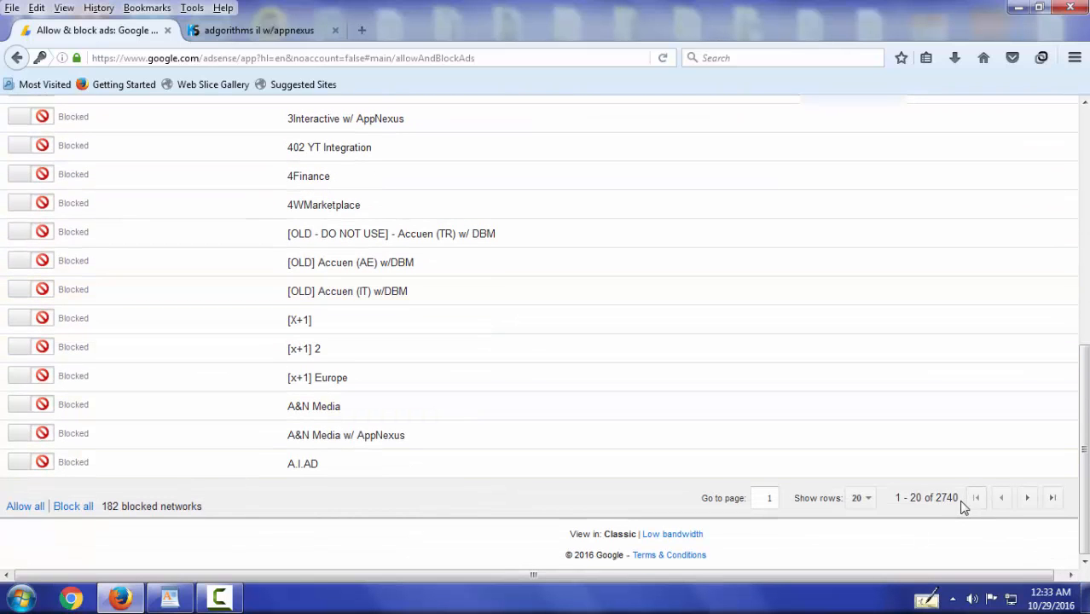
pyautogui.moveTo(945, 506)
pyautogui.mouseDown()
pyautogui.moveTo(934, 503)
pyautogui.moveTo(950, 505)
pyautogui.mouseUp()
pyautogui.click(949, 512)
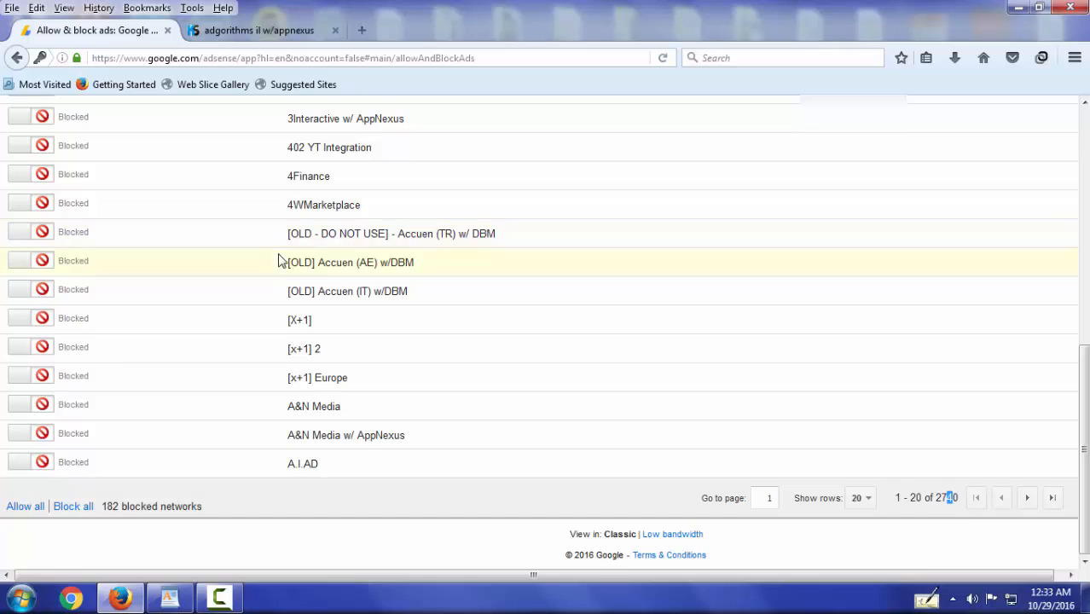
pyautogui.scroll(1, 499, 342)
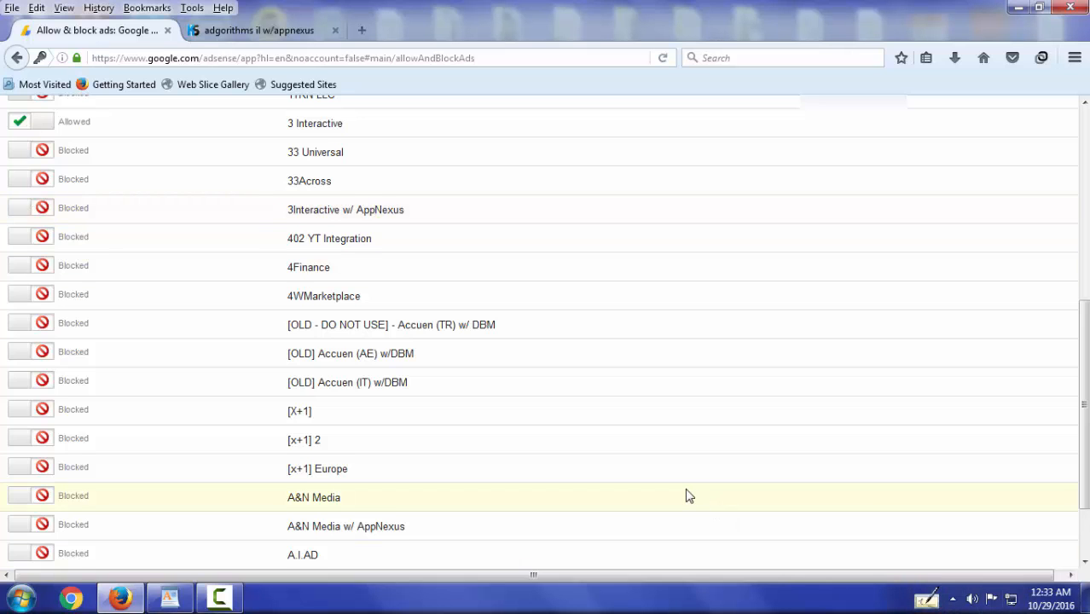
pyautogui.scroll(-1, 686, 493)
pyautogui.moveTo(958, 509); pyautogui.dragTo(932, 507)
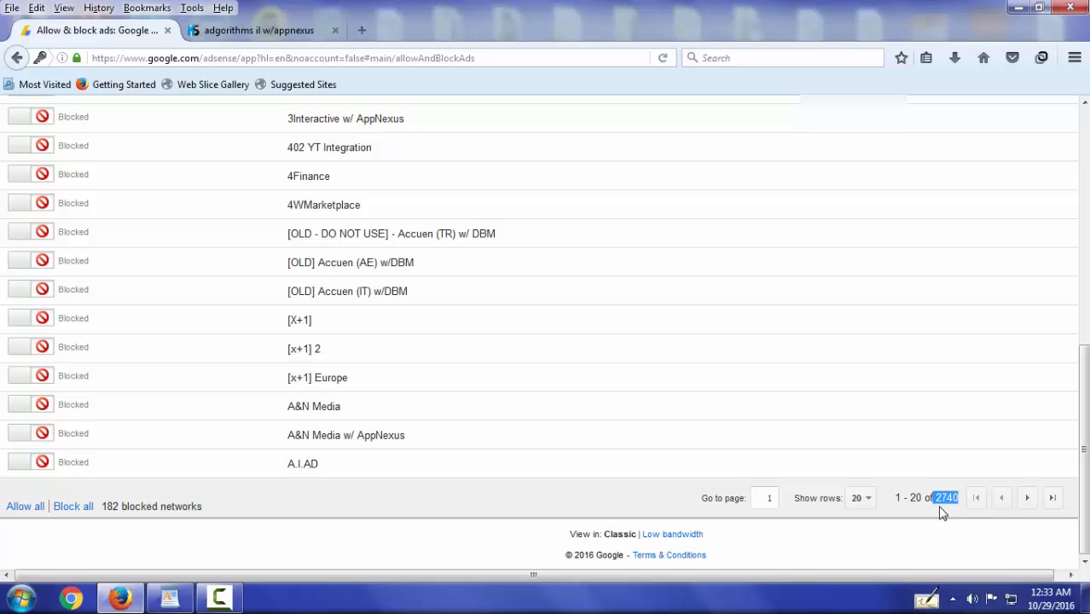
pyautogui.click(950, 510)
pyautogui.moveTo(961, 507); pyautogui.dragTo(933, 506)
pyautogui.click(936, 513)
pyautogui.scroll(5, 691, 472)
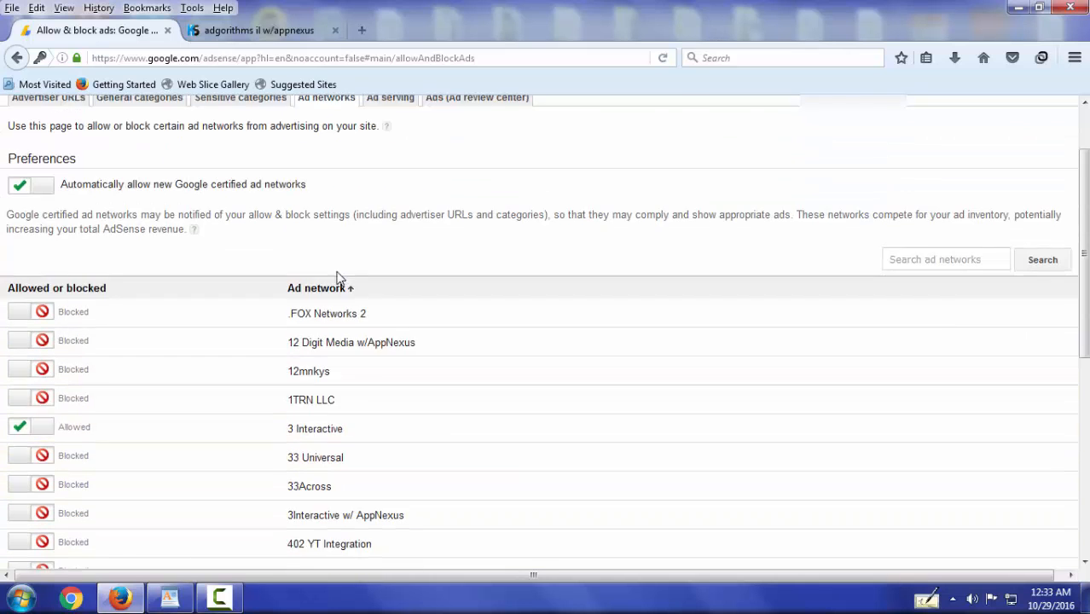
pyautogui.scroll(2, 337, 277)
# Select the name ".FOX Networks 2" in the ad network list and copy it
pyautogui.scroll(-4, 145, 298)
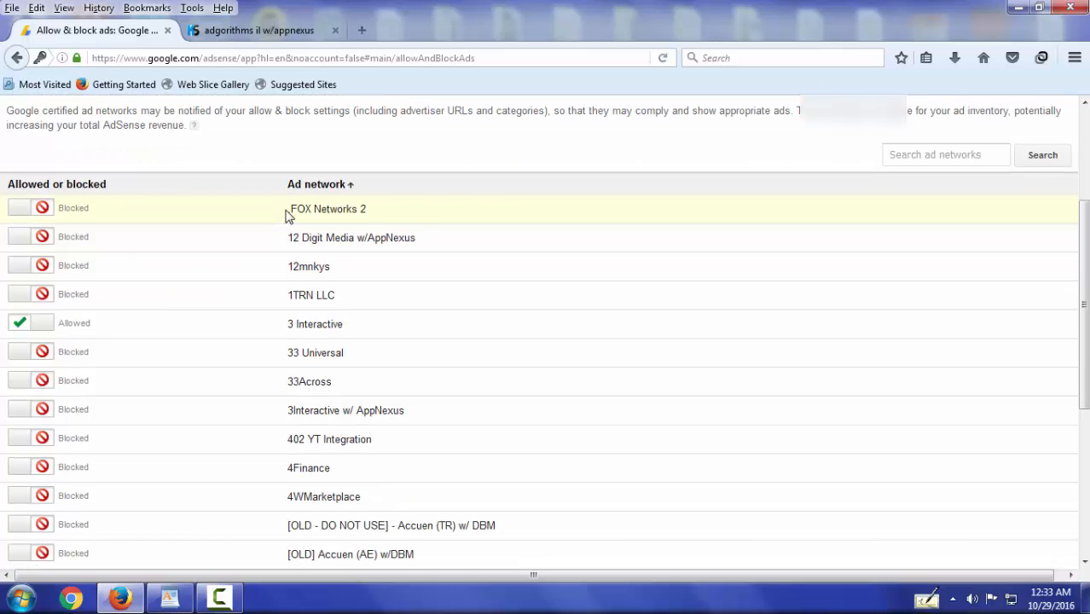
pyautogui.moveTo(287, 216); pyautogui.dragTo(341, 216)
pyautogui.click(385, 221)
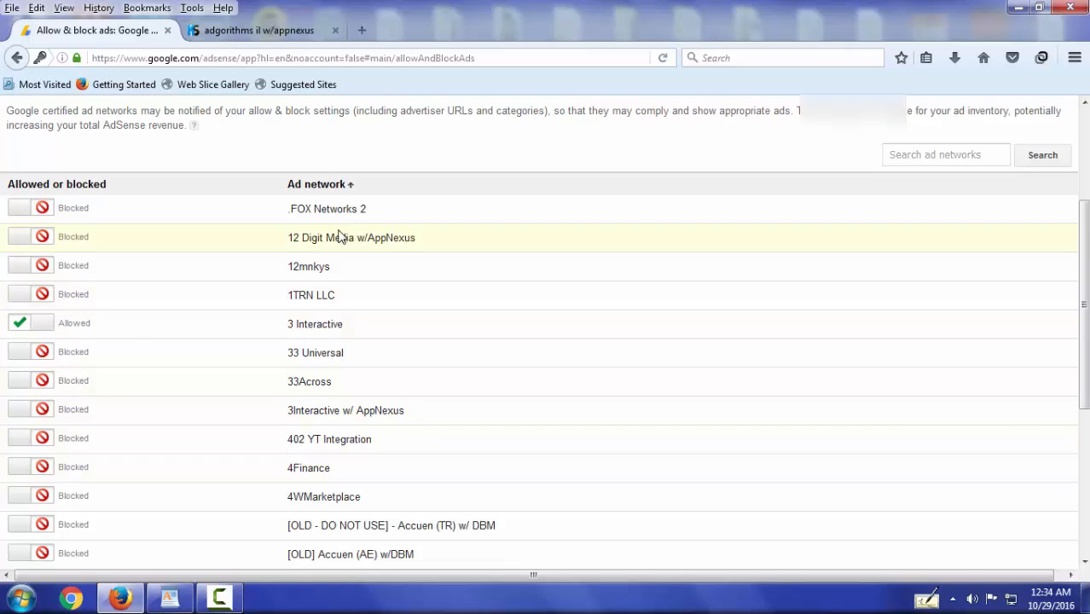
pyautogui.moveTo(277, 215); pyautogui.dragTo(376, 215)
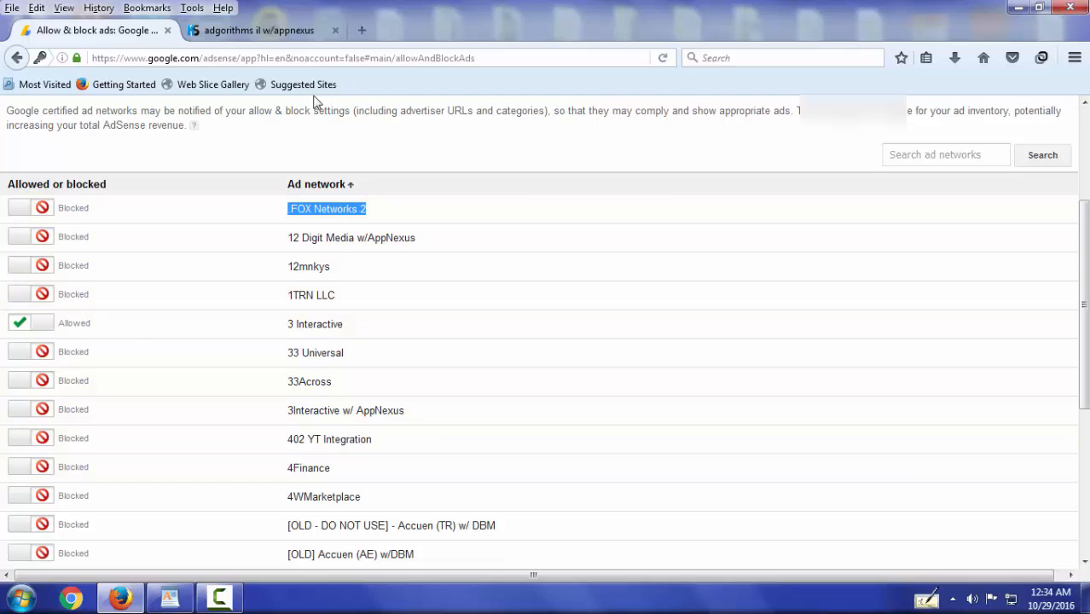
pyautogui.rightClick(342, 210)
pyautogui.click(365, 220)
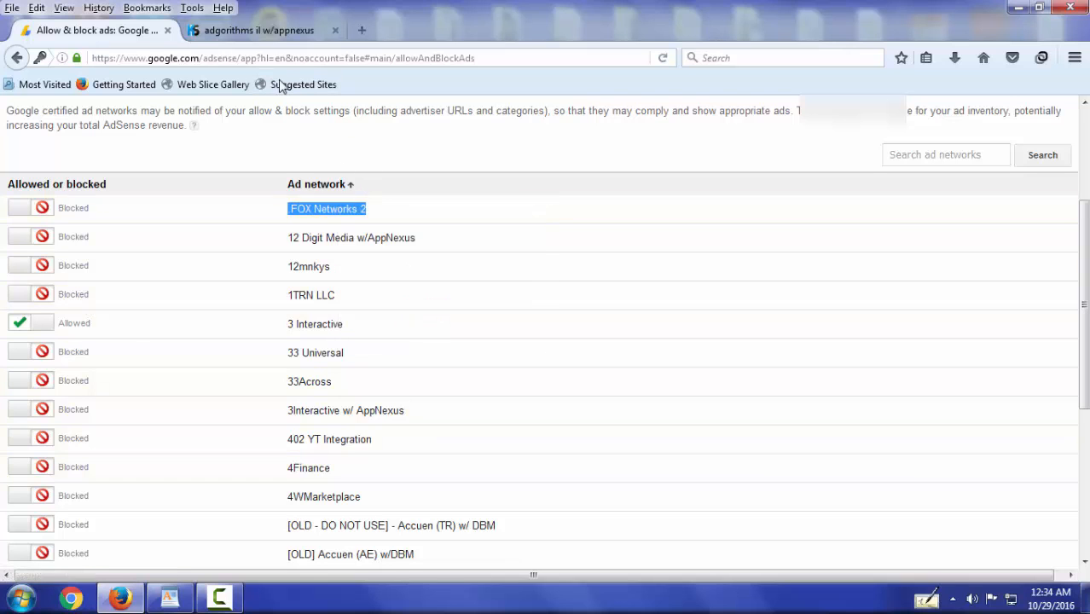
# View the KeywordSpy page, check its web address in the WordPad note, and return to the AdSense ad networks list
pyautogui.click(271, 31)
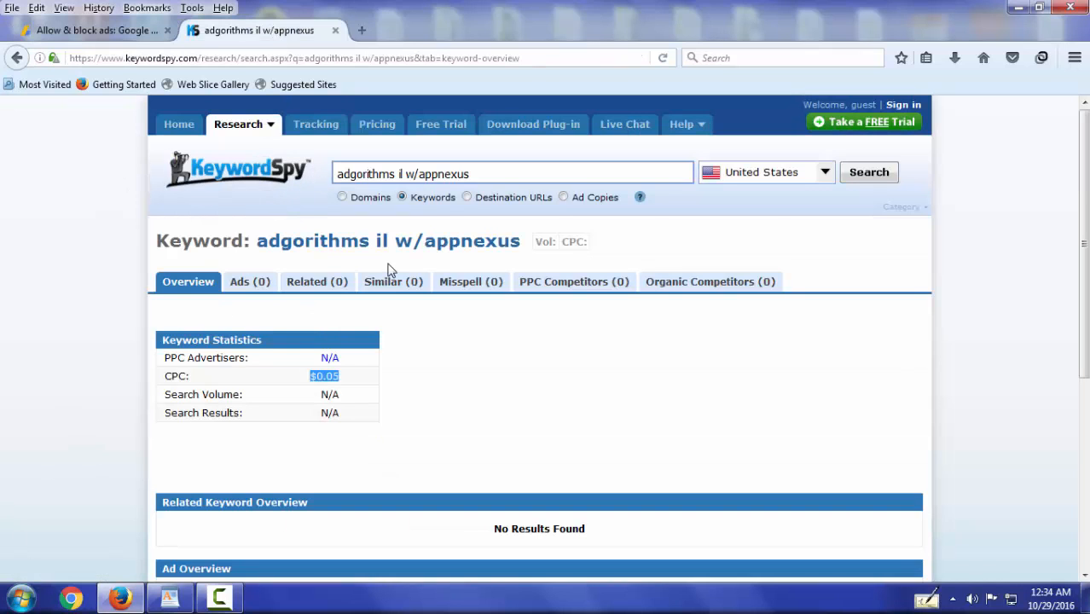
pyautogui.click(169, 601)
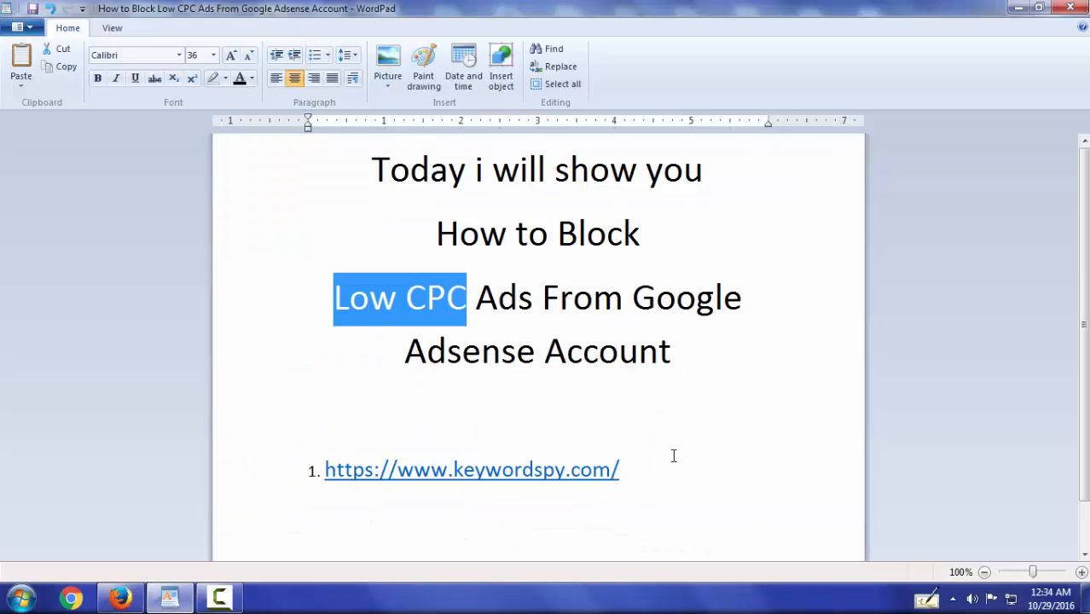
pyautogui.moveTo(674, 456); pyautogui.dragTo(335, 484)
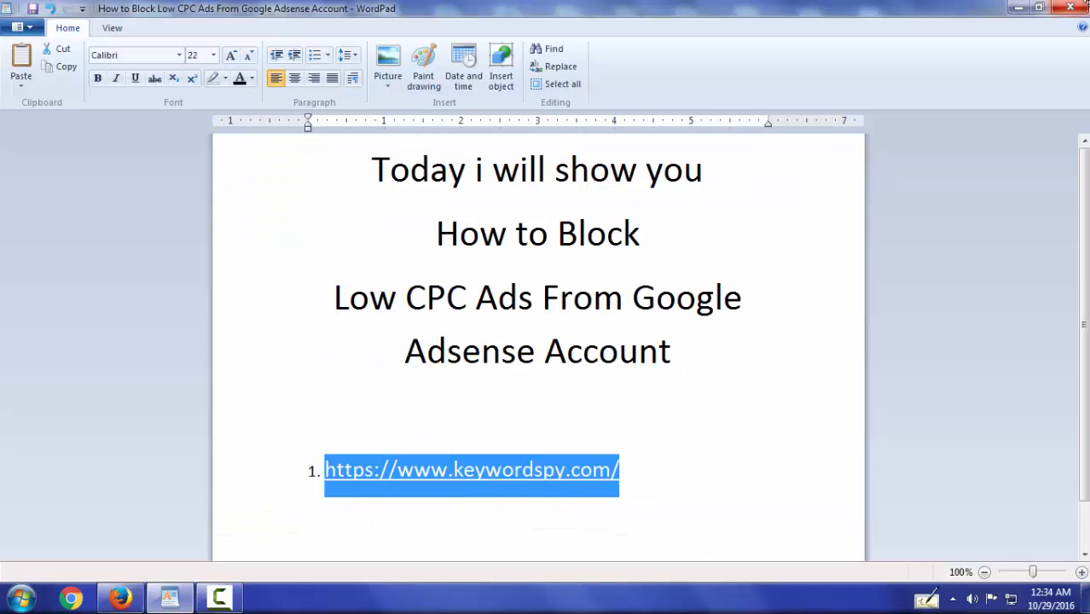
pyautogui.click(1016, 10)
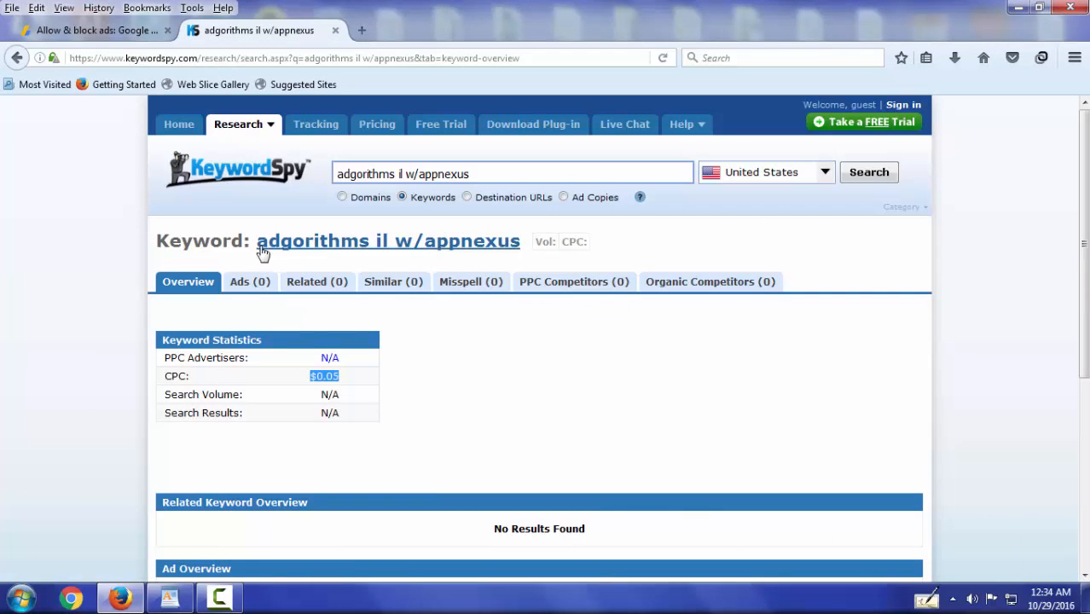
pyautogui.click(96, 31)
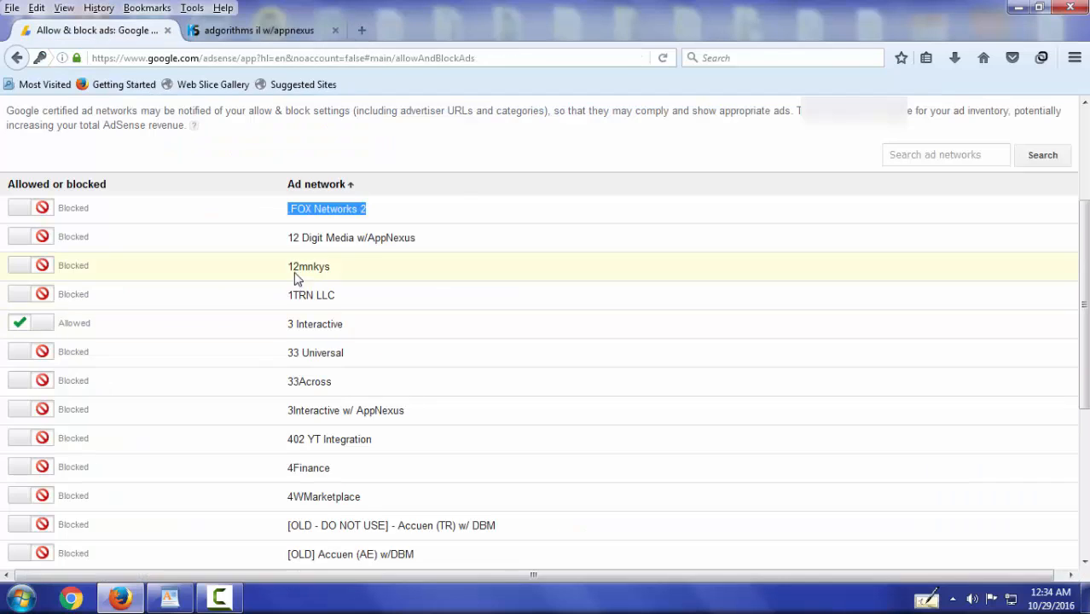
# Copy the selected ".FOX Networks 2" name and paste it over the existing keyword in the KeywordSpy search box
pyautogui.rightClick(316, 215)
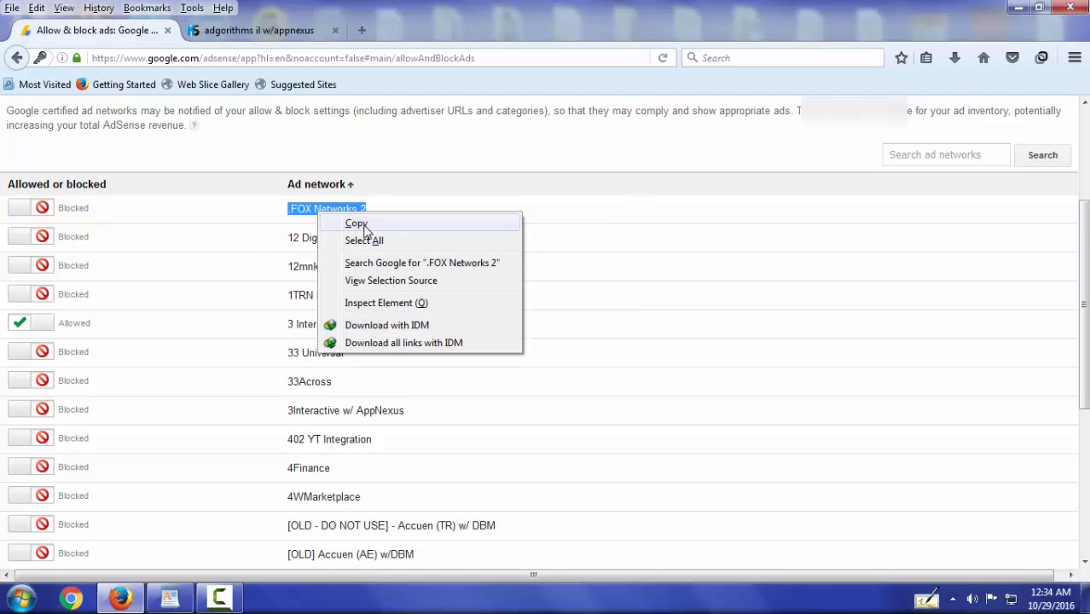
pyautogui.click(328, 224)
pyautogui.click(279, 29)
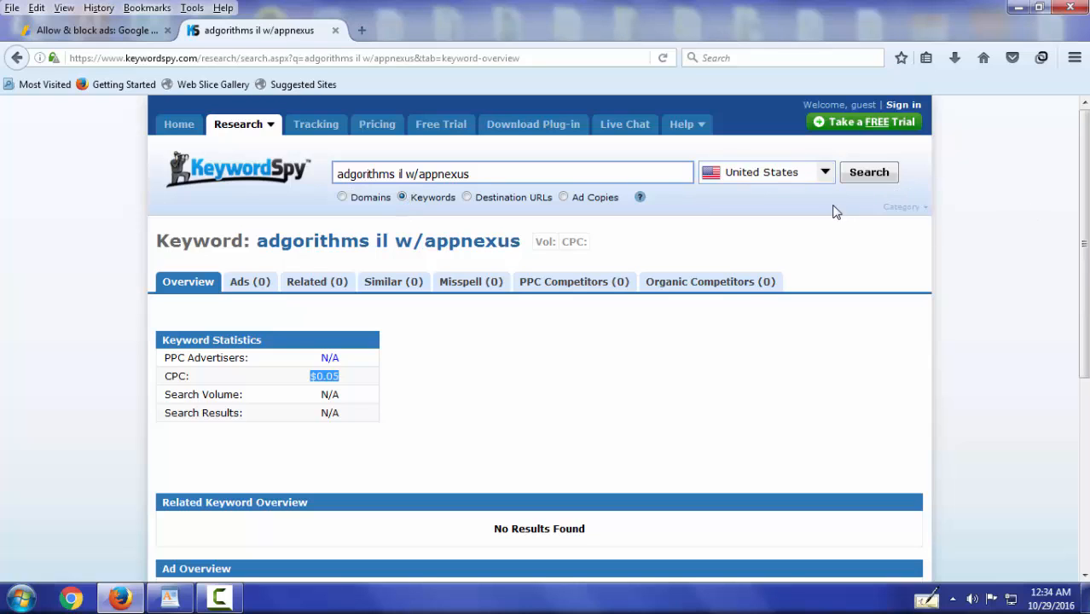
pyautogui.moveTo(507, 174); pyautogui.dragTo(330, 175)
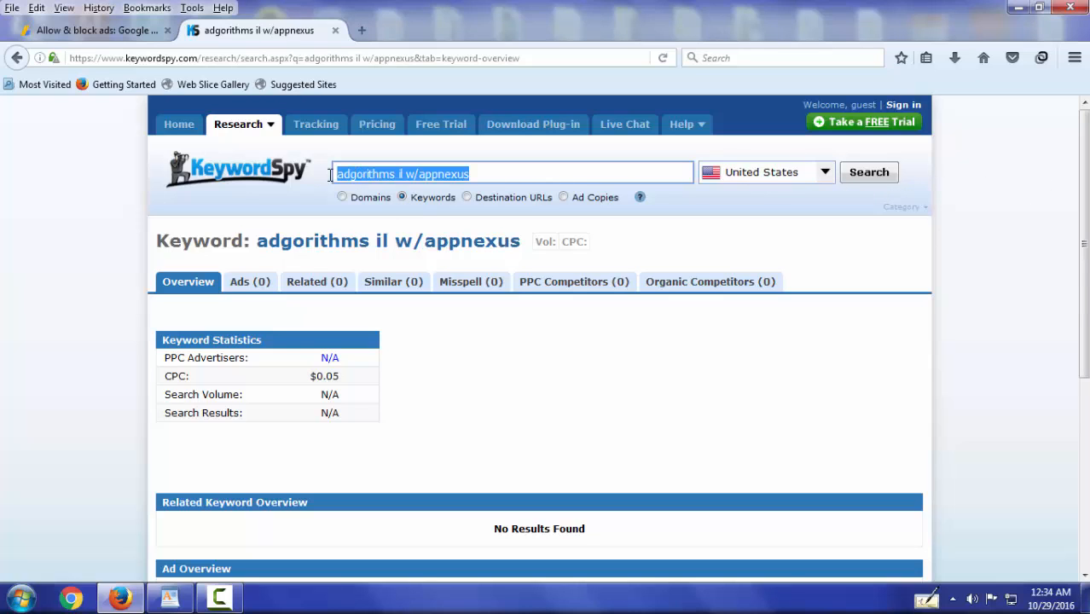
pyautogui.rightClick(355, 176)
pyautogui.click(411, 246)
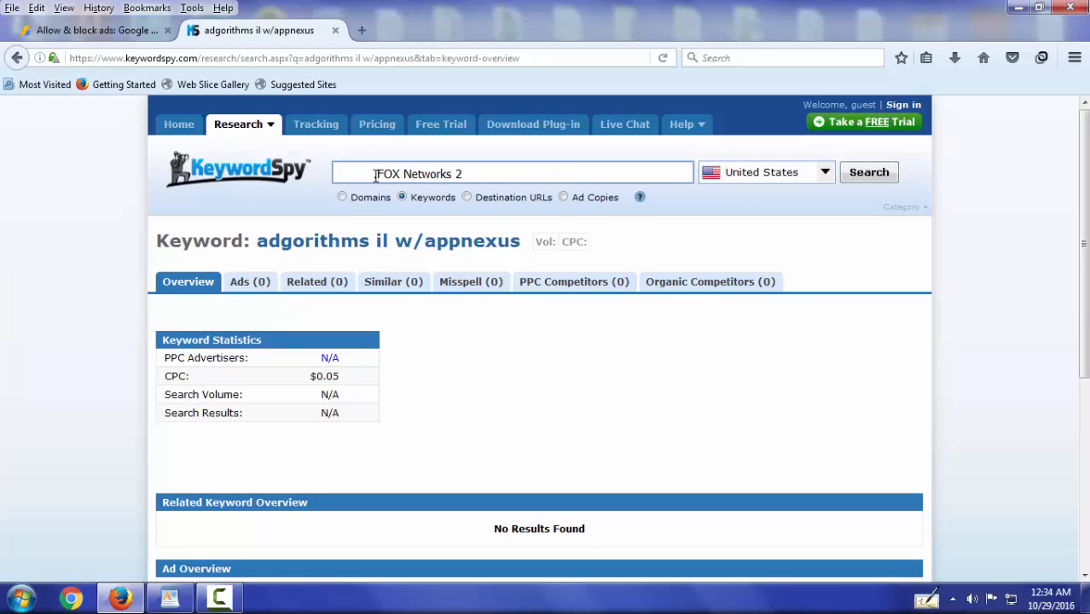
# Remove the blank space before ".FOX Networks 2" and run the KeywordSpy keyword search for United States
pyautogui.moveTo(360, 176); pyautogui.dragTo(268, 194)
pyautogui.press('BackSpace')
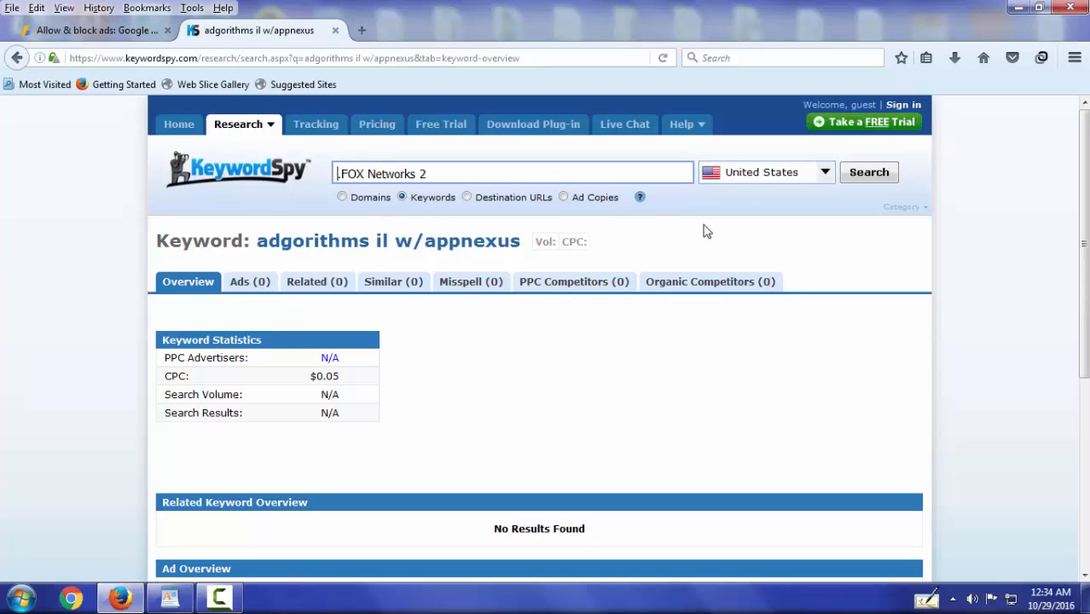
pyautogui.click(849, 175)
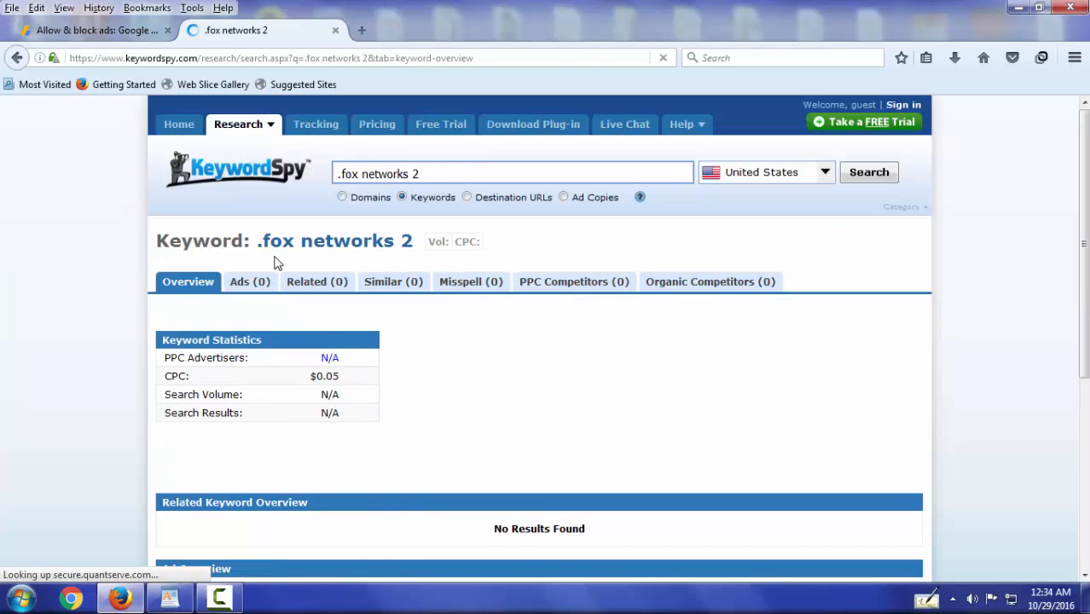
# Examine the CPC in the keyword statistics for ".fox networks 2"
pyautogui.moveTo(256, 240); pyautogui.dragTo(416, 247)
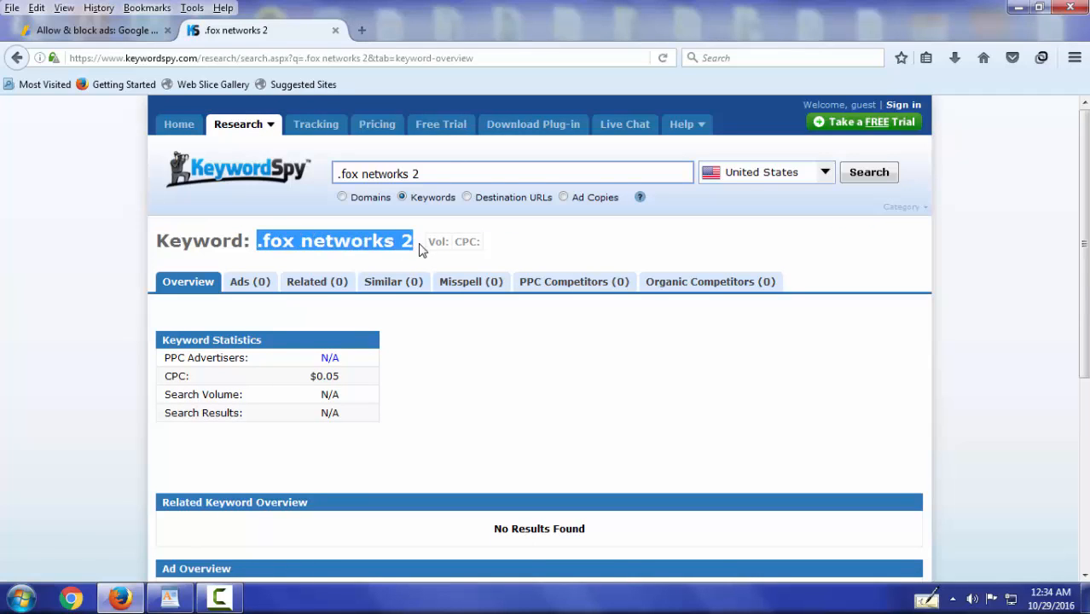
pyautogui.moveTo(308, 381); pyautogui.dragTo(348, 392)
pyautogui.click(355, 390)
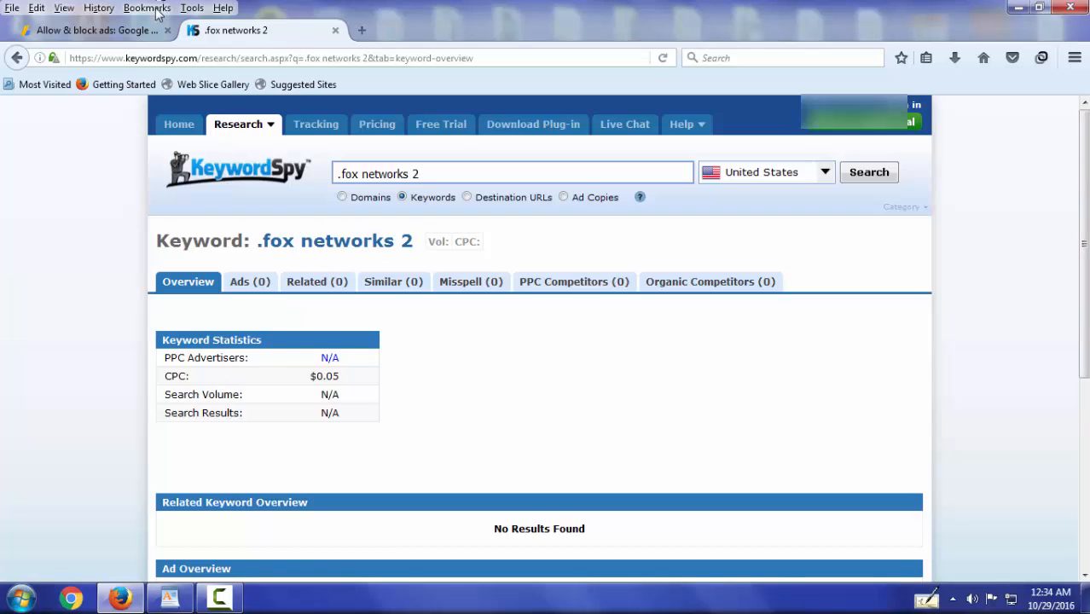
# Return to the AdSense ad networks list and copy the network name "1TRN LLC"
pyautogui.click(94, 30)
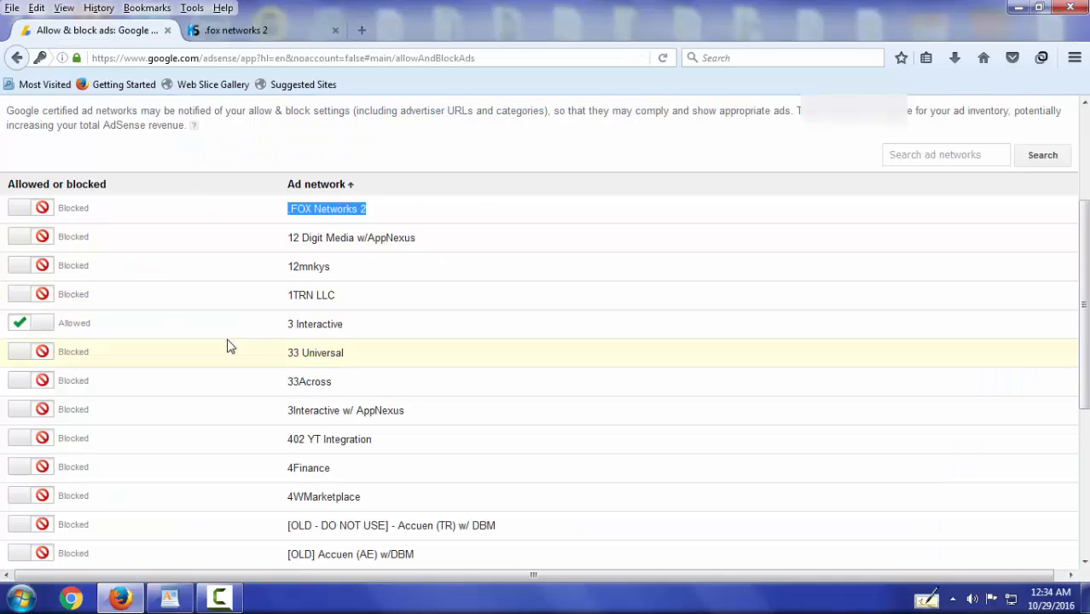
pyautogui.scroll(-5, 260, 348)
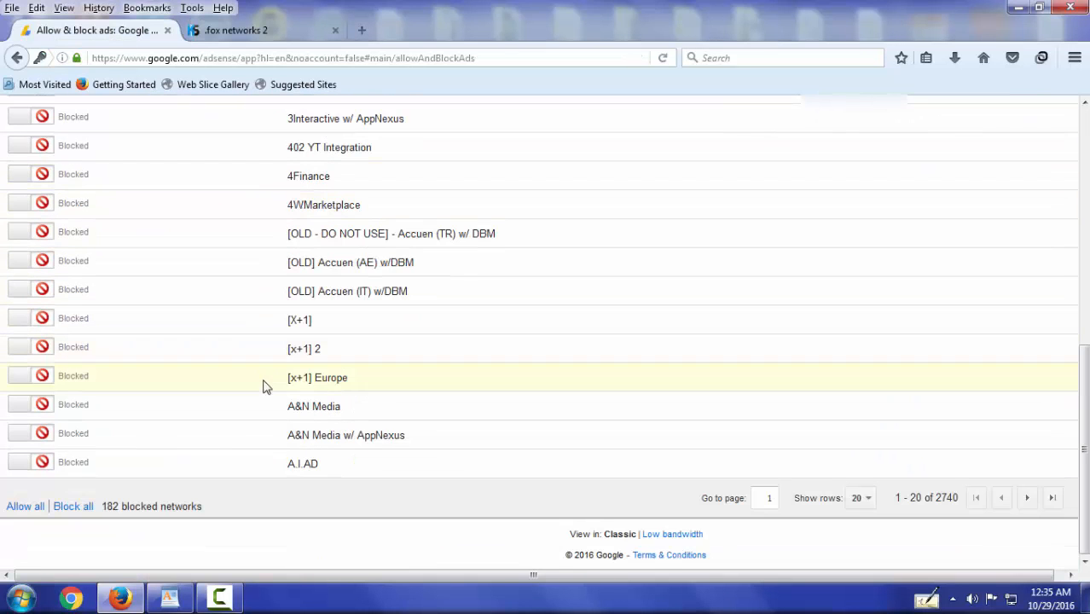
pyautogui.scroll(8, 272, 311)
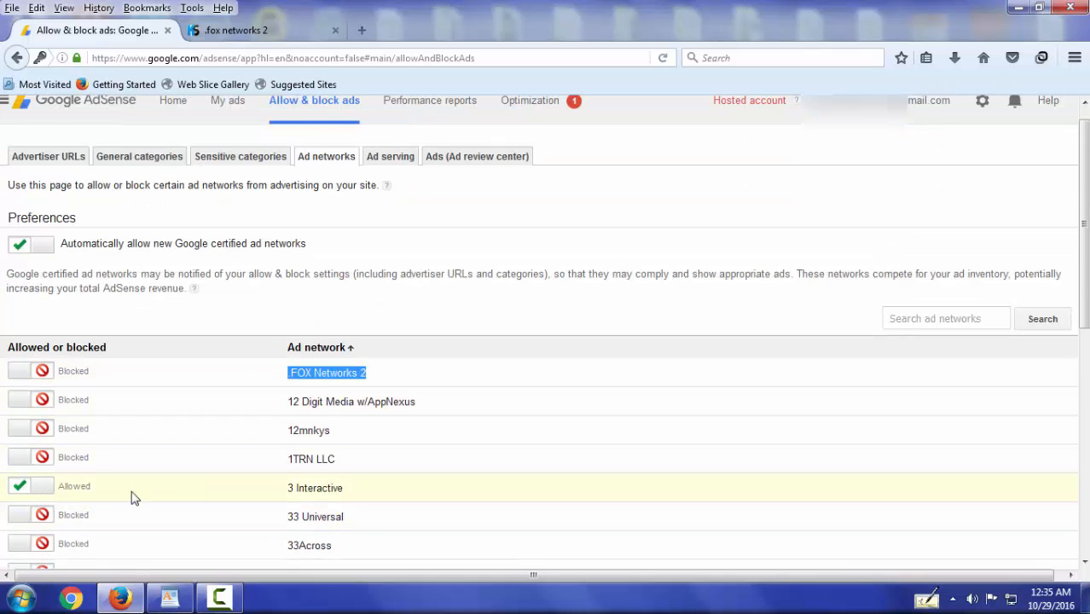
pyautogui.moveTo(285, 465); pyautogui.dragTo(347, 474)
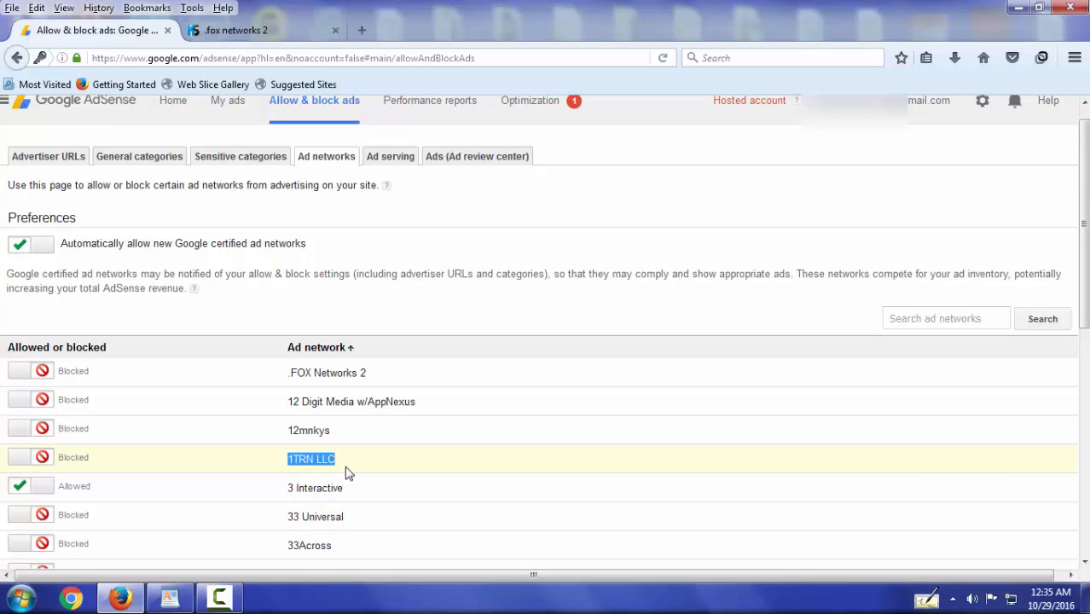
pyautogui.rightClick(313, 463)
pyautogui.click(352, 474)
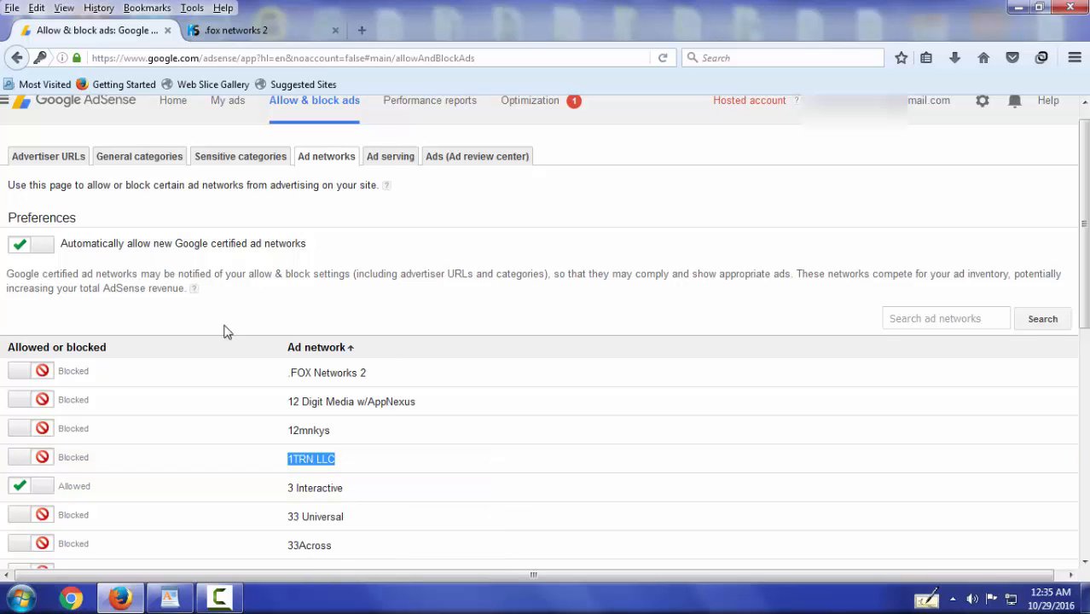
# Replace the keyword in the KeywordSpy search box with the copied "1TRN LLC" and run the search
pyautogui.click(247, 30)
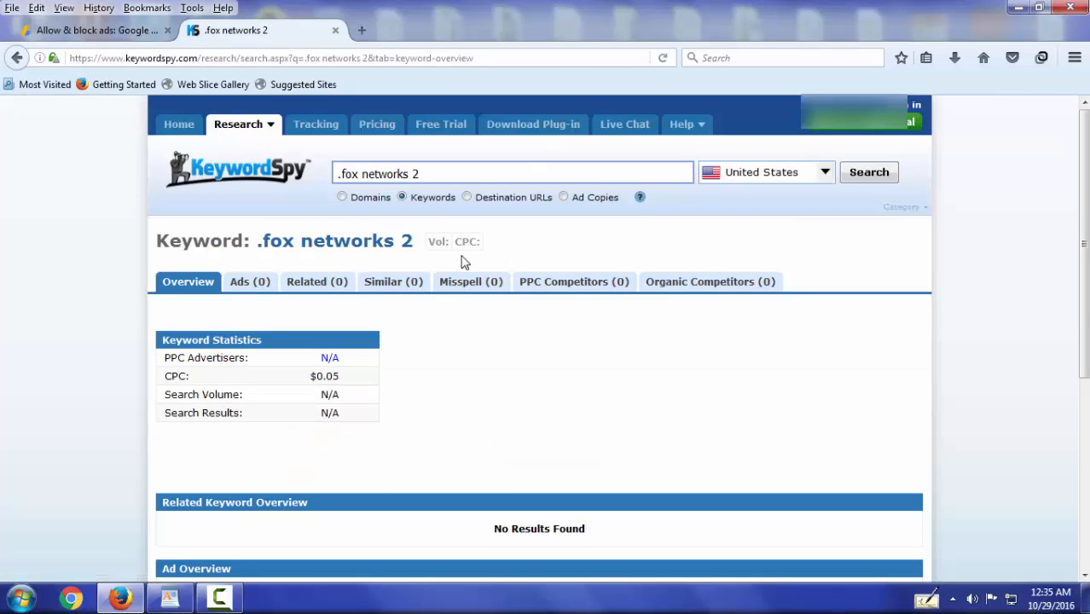
pyautogui.tripleClick(464, 174)
pyautogui.rightClick(464, 175)
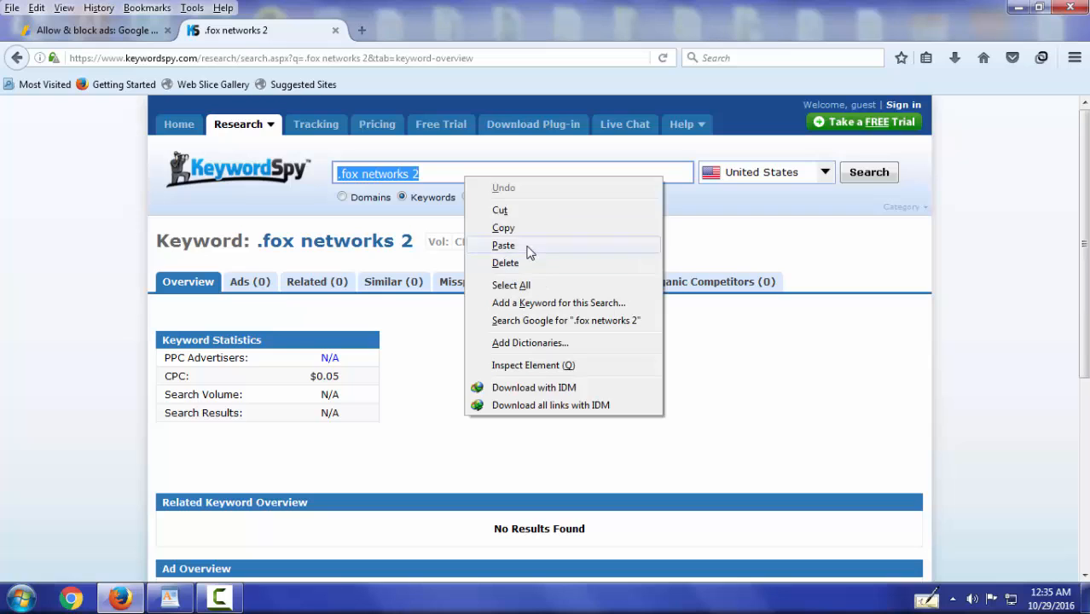
pyautogui.click(528, 244)
pyautogui.press('Return')
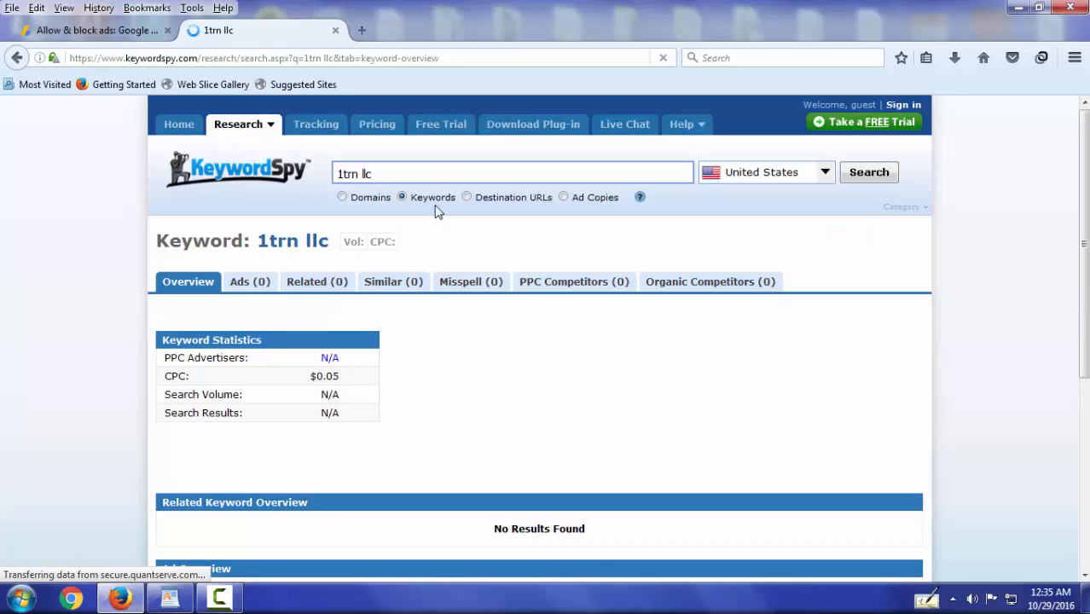
# Paste "1TRN LLC" over the KeywordSpy keyword again and rerun the search
pyautogui.tripleClick(370, 173)
pyautogui.rightClick(381, 174)
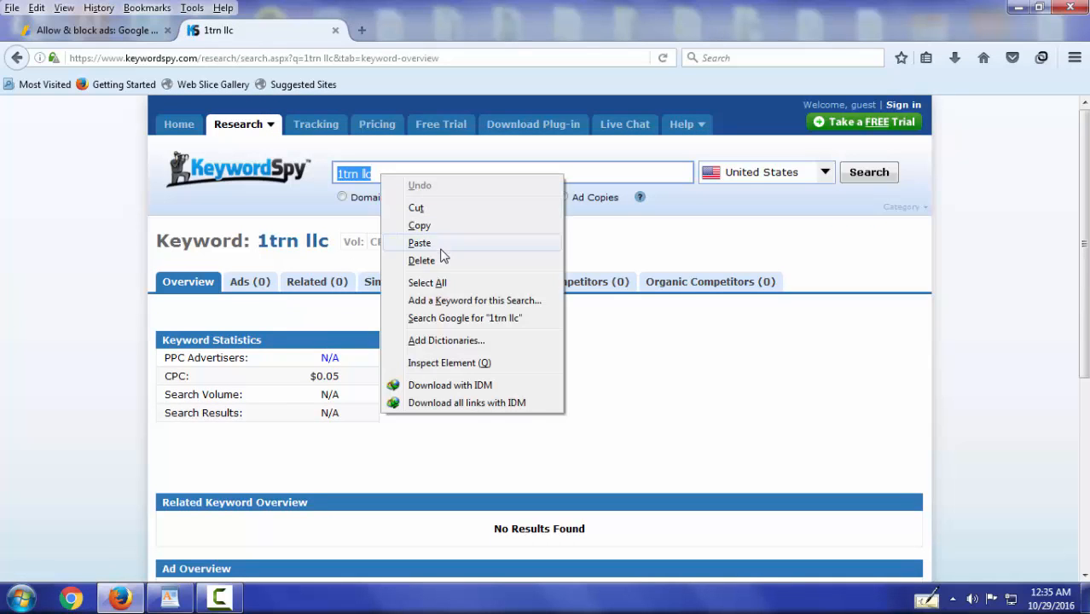
pyautogui.click(420, 243)
pyautogui.press('Return')
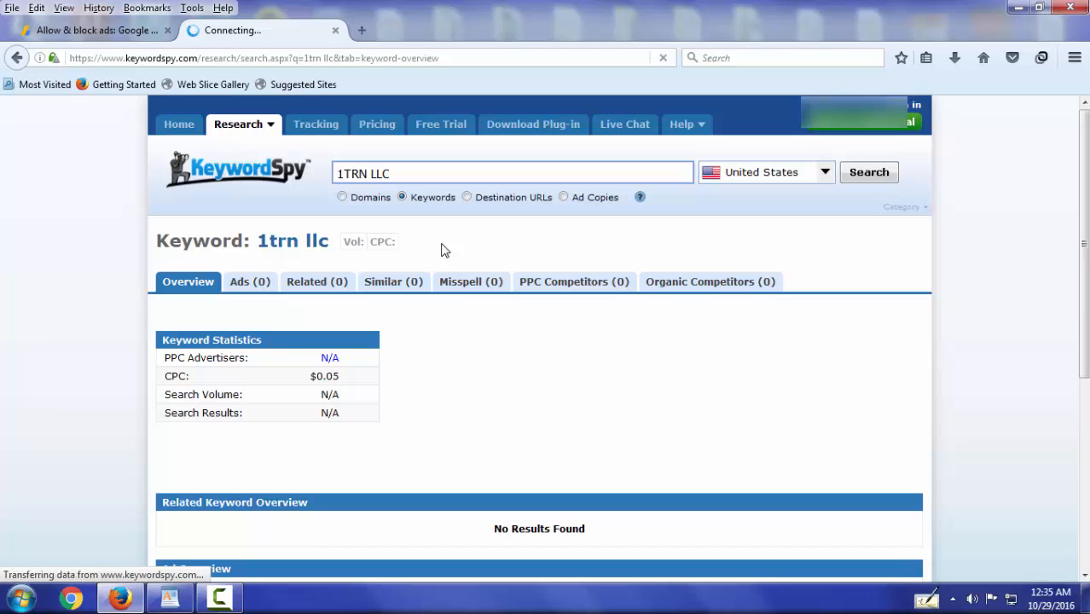
# Go back to the AdSense ad networks list and copy the allowed network name "3 Interactive"
pyautogui.click(124, 31)
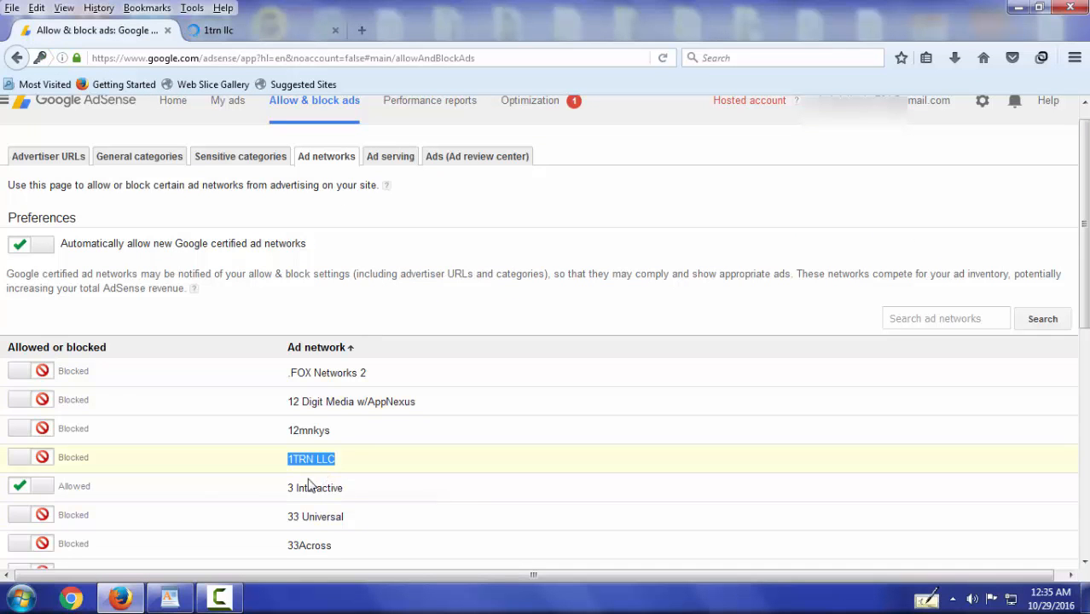
pyautogui.moveTo(288, 492); pyautogui.dragTo(356, 497)
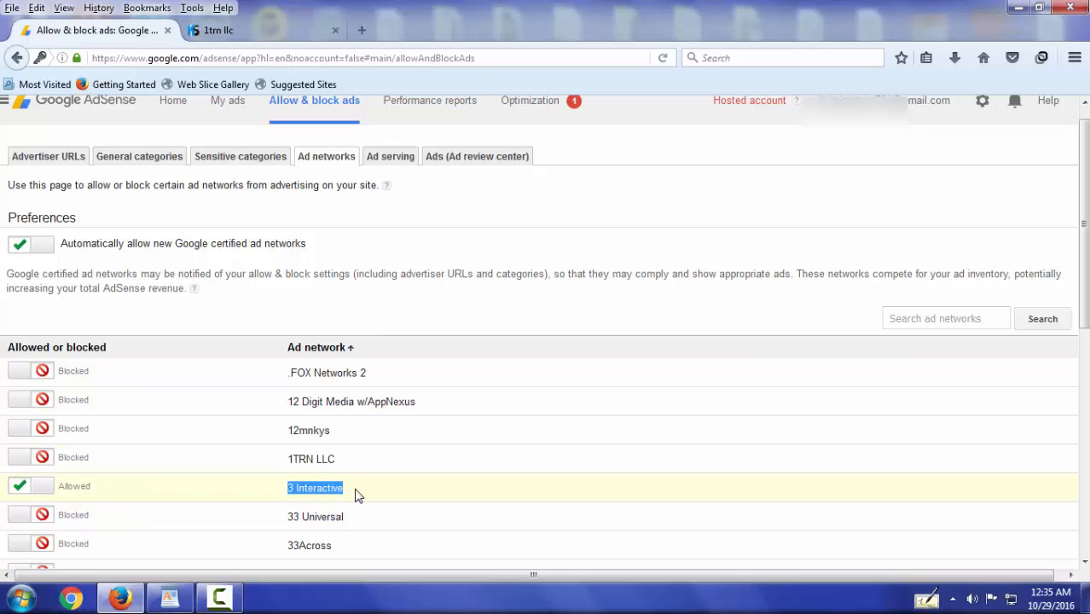
pyautogui.rightClick(318, 494)
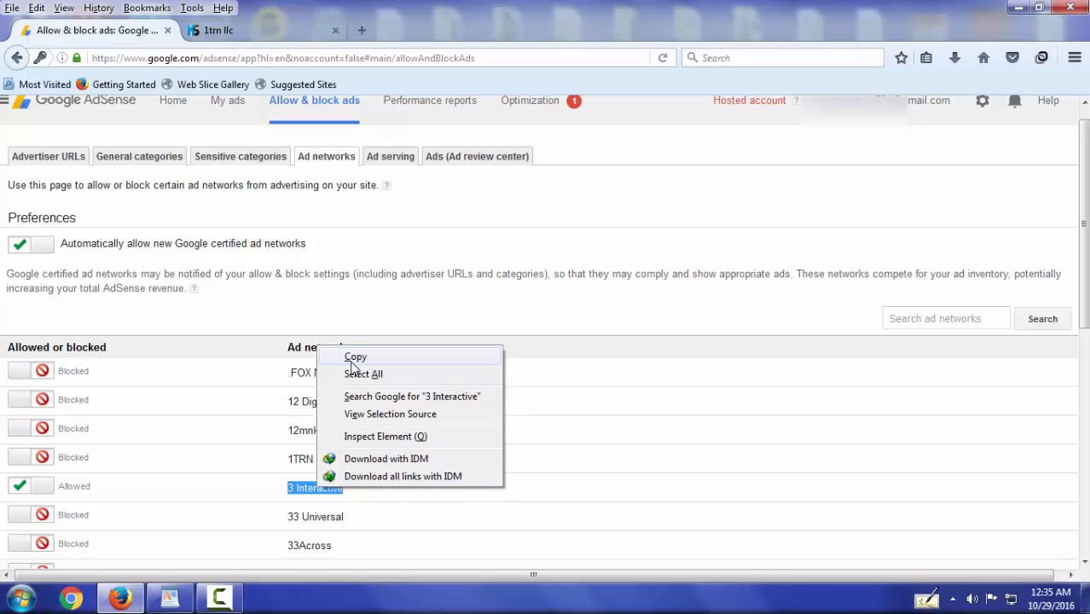
pyautogui.click(352, 361)
# Replace the keyword in KeywordSpy with the copied "3 Interactive" and run the search
pyautogui.click(224, 31)
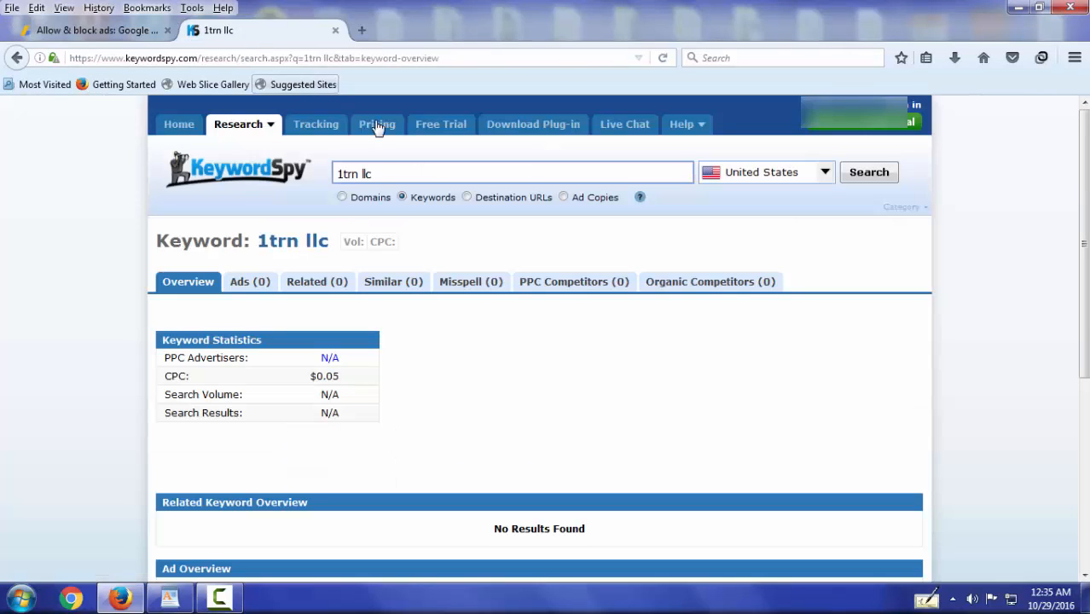
pyautogui.tripleClick(389, 172)
pyautogui.rightClick(390, 174)
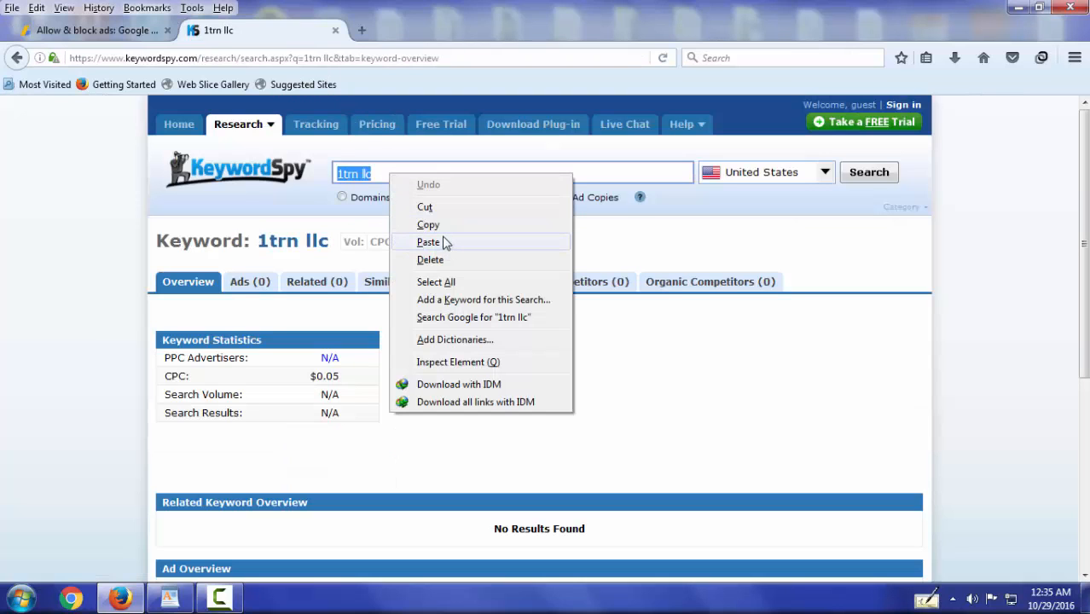
pyautogui.click(429, 242)
pyautogui.press('Return')
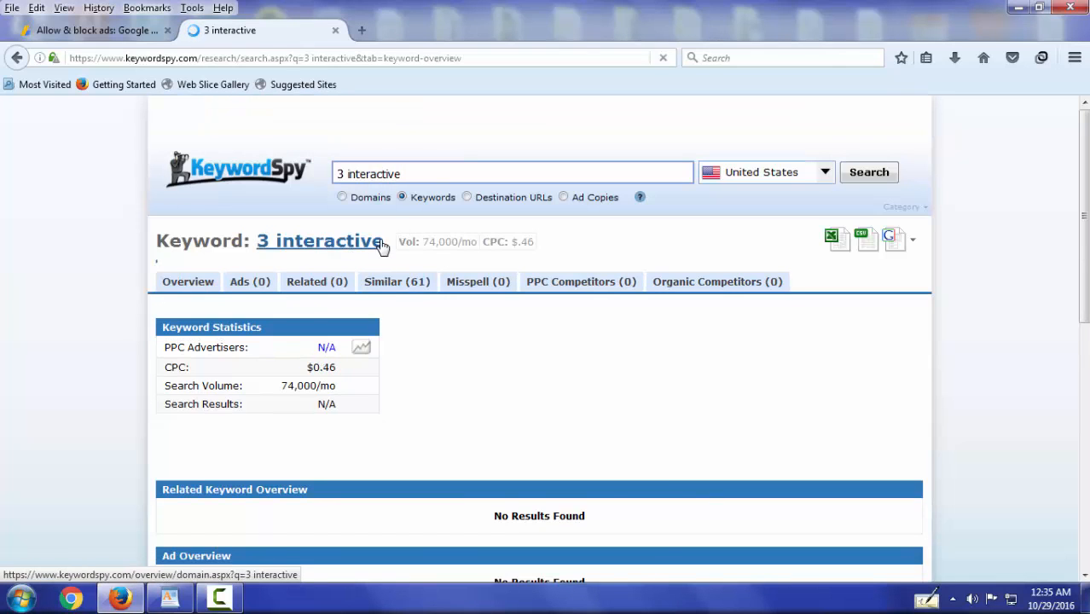
# Check the CPC in the keyword statistics for "3 interactive"
pyautogui.moveTo(391, 246); pyautogui.dragTo(257, 246)
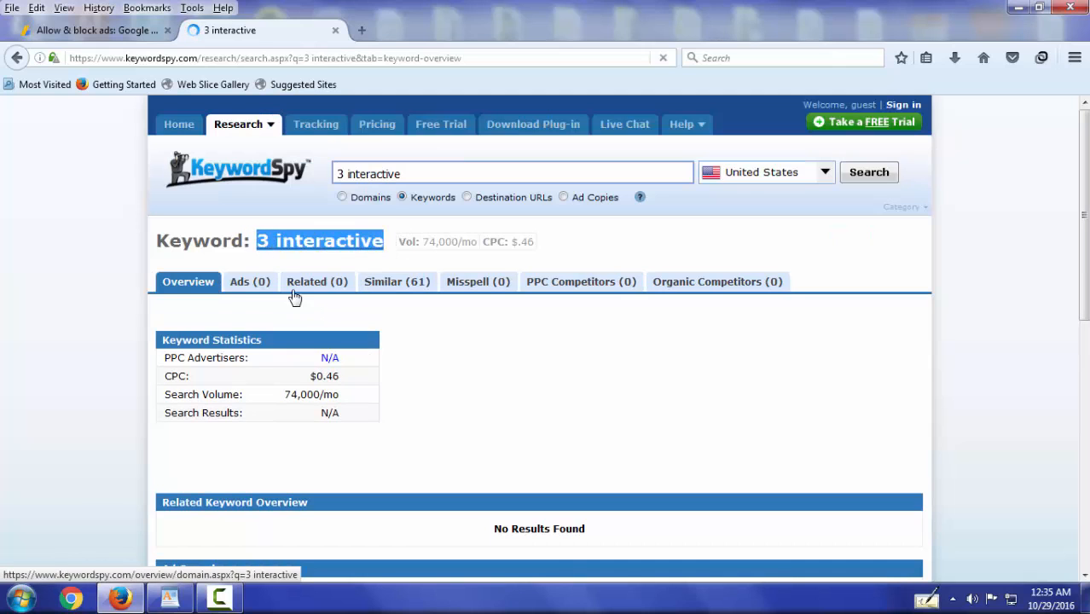
pyautogui.scroll(-1, 363, 355)
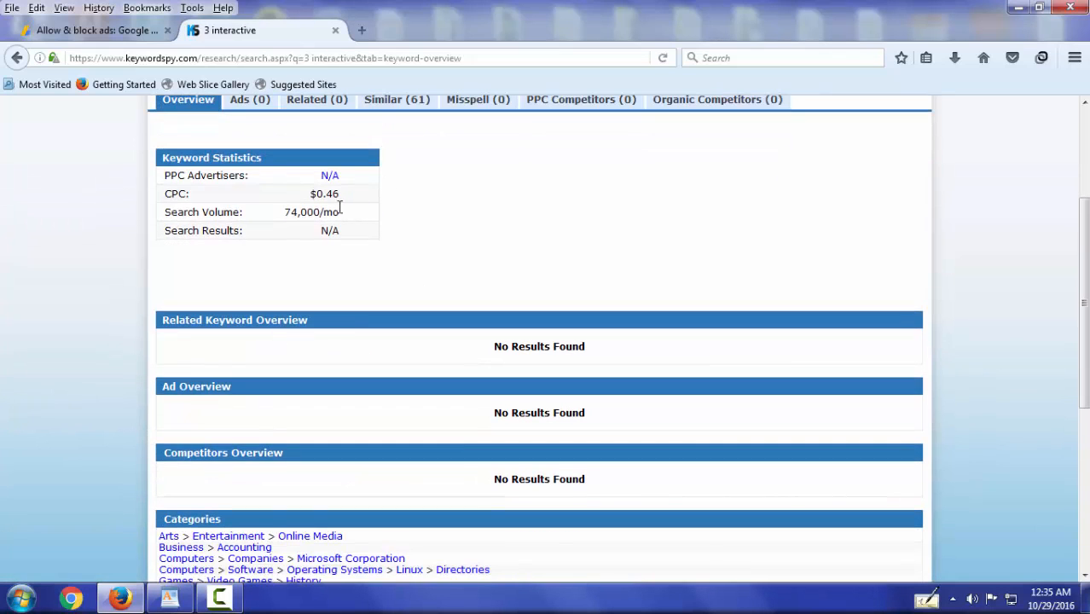
pyautogui.doubleClick(345, 197)
pyautogui.click(380, 203)
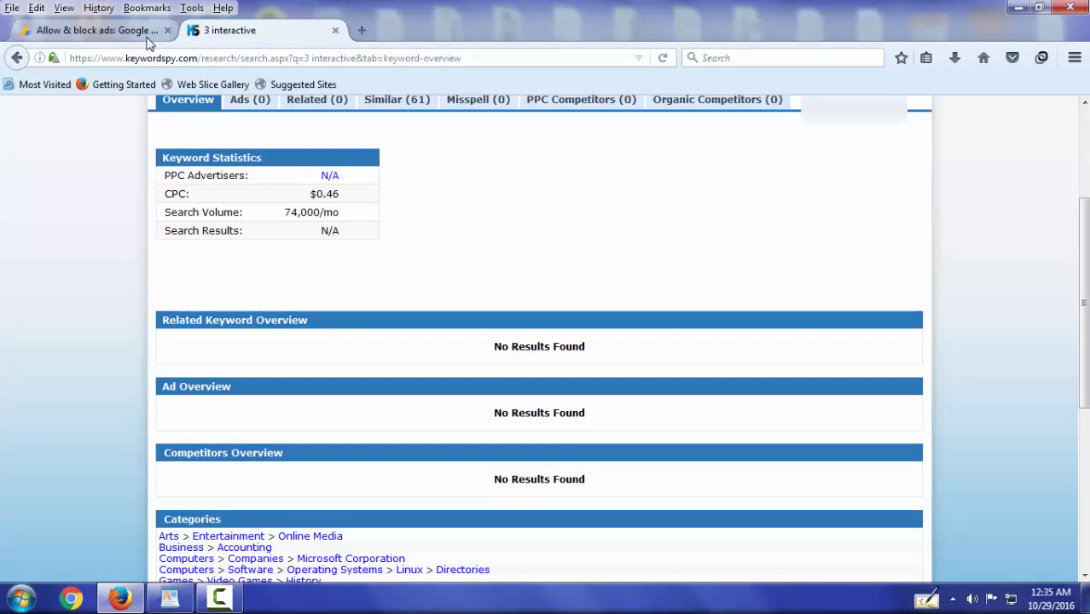
# Return to the AdSense ad networks list and open its second page of networks
pyautogui.click(98, 30)
pyautogui.scroll(-1, 563, 420)
pyautogui.scroll(-5, 563, 420)
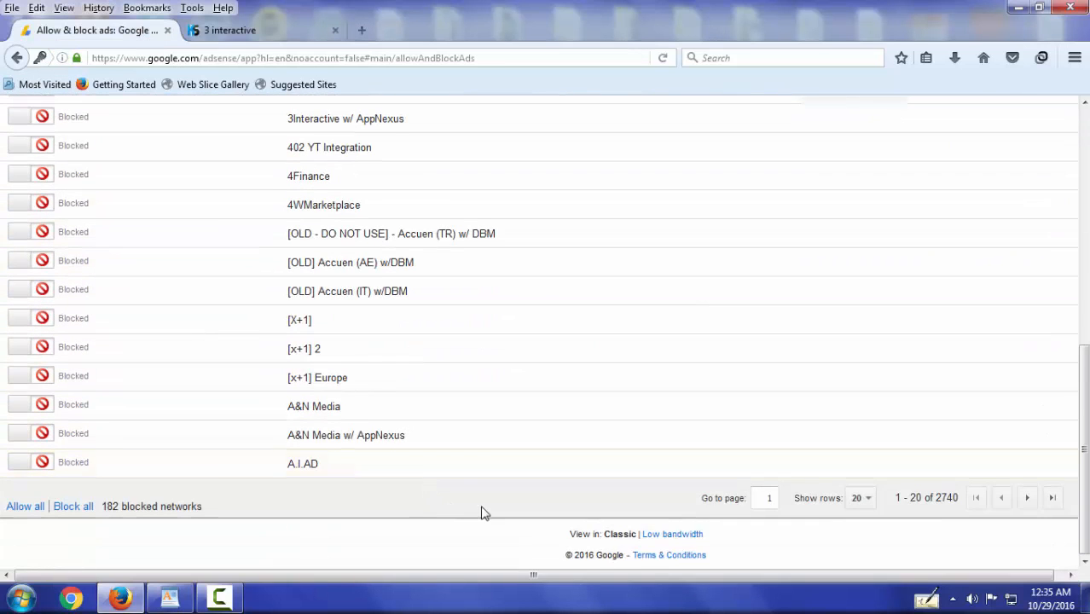
pyautogui.click(1035, 503)
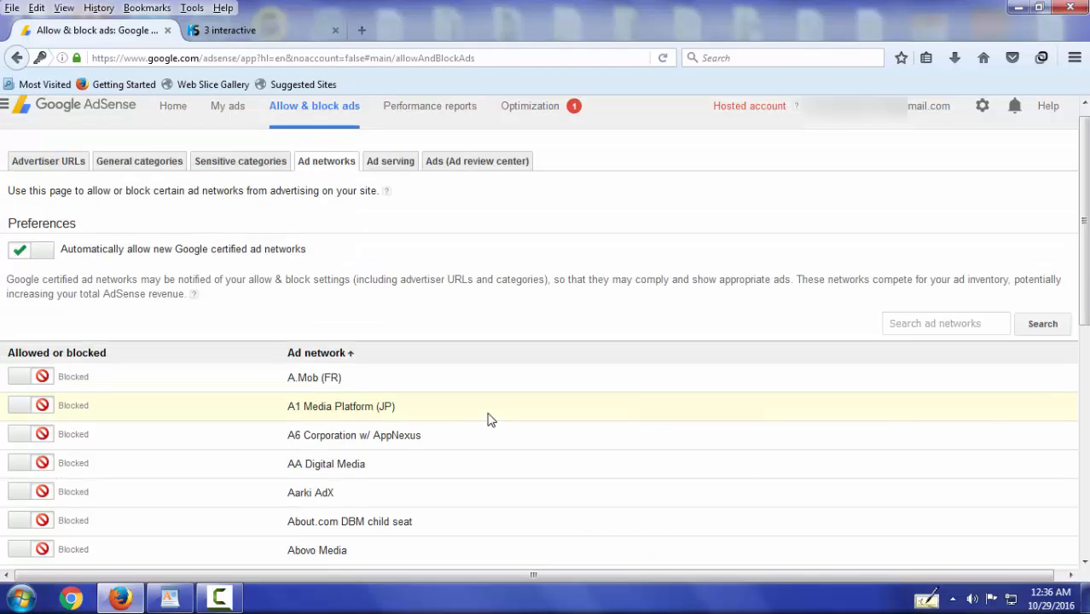
# Select the allowed network name "Acceleration // DBM" in the list and copy it
pyautogui.scroll(-5, 179, 388)
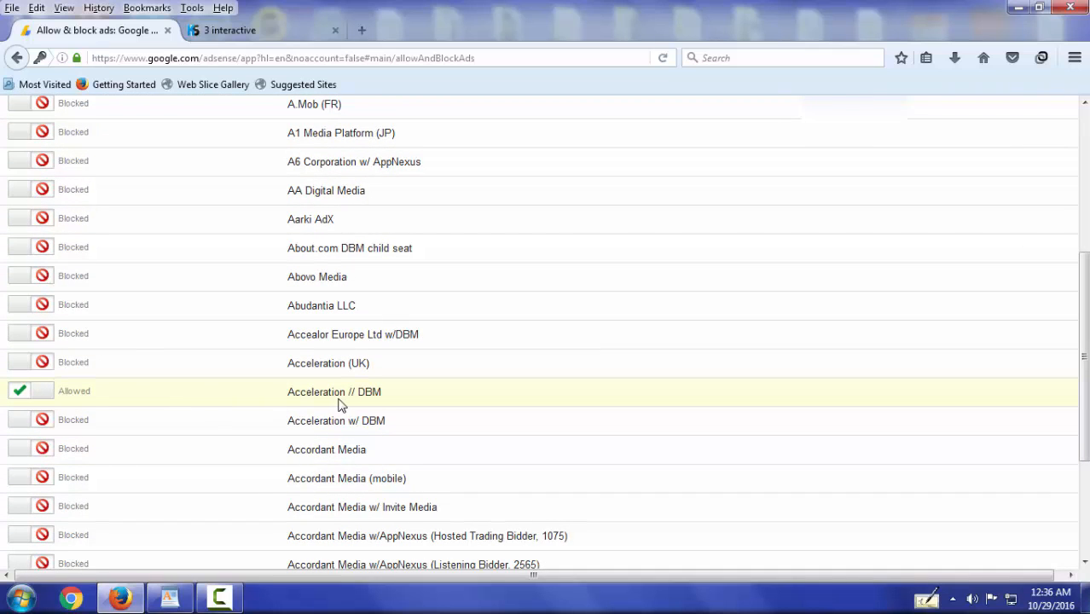
pyautogui.tripleClick(378, 404)
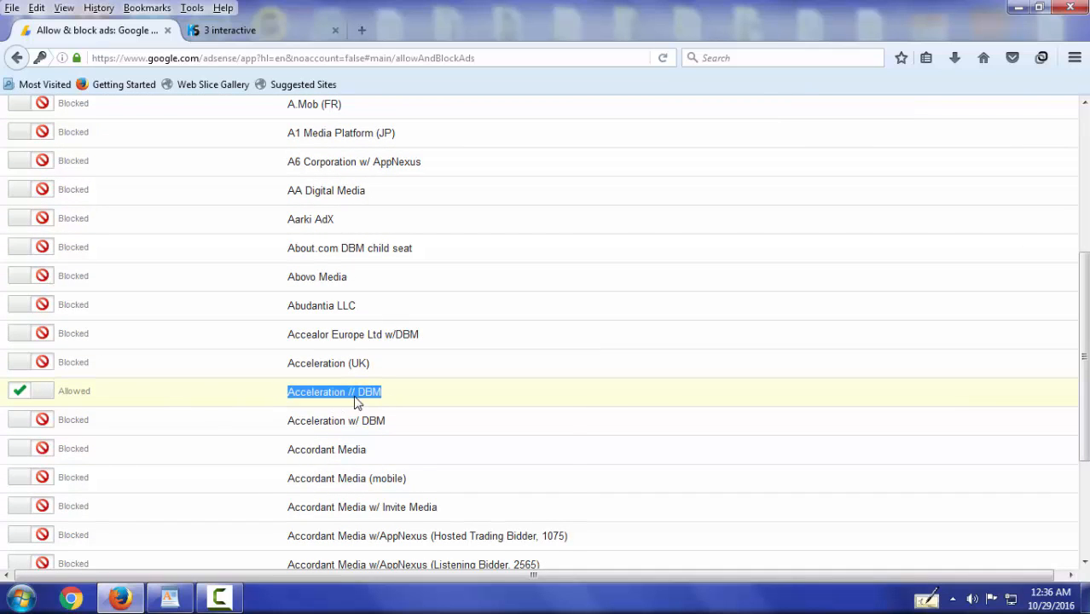
pyautogui.rightClick(356, 403)
pyautogui.click(383, 411)
# Run a KeywordSpy keyword search for the copied "Acceleration // DBM" in place of the old keyword and check its CPC
pyautogui.click(228, 29)
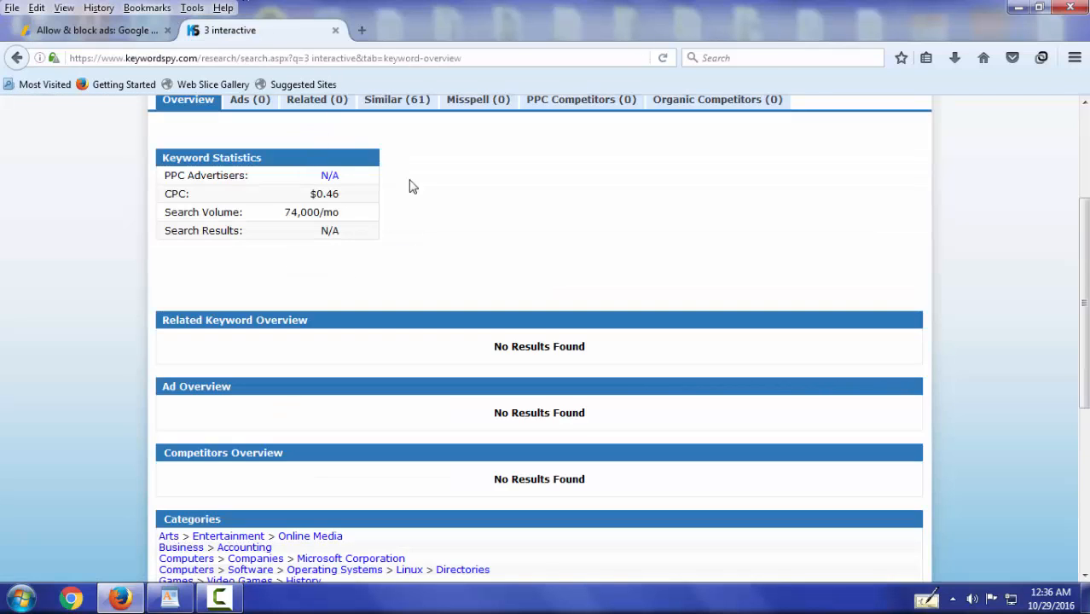
pyautogui.scroll(4, 411, 186)
pyautogui.doubleClick(511, 168)
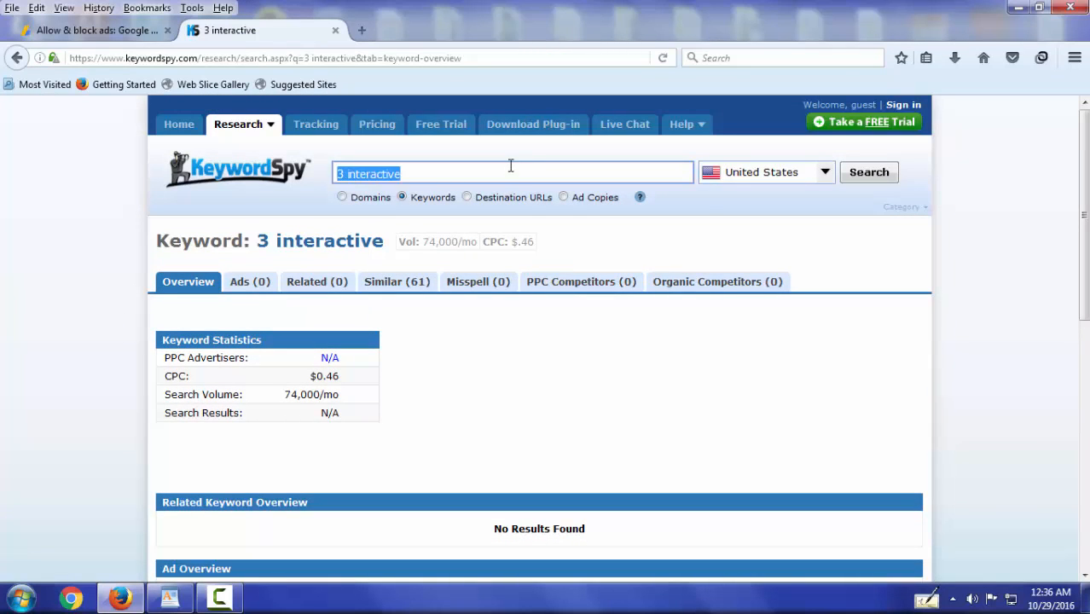
pyautogui.rightClick(511, 167)
pyautogui.click(556, 237)
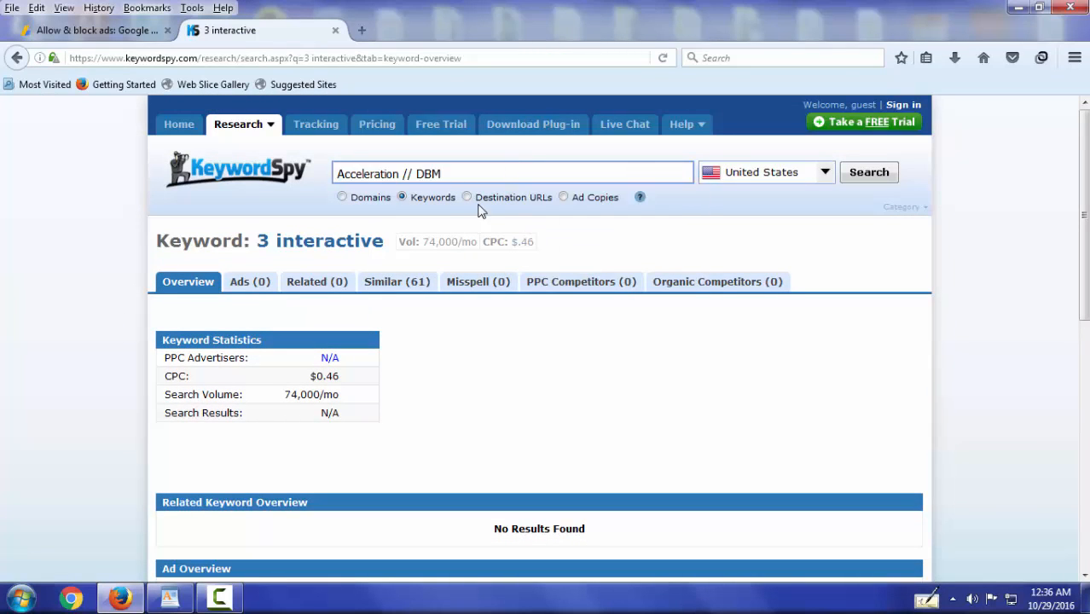
pyautogui.click(878, 179)
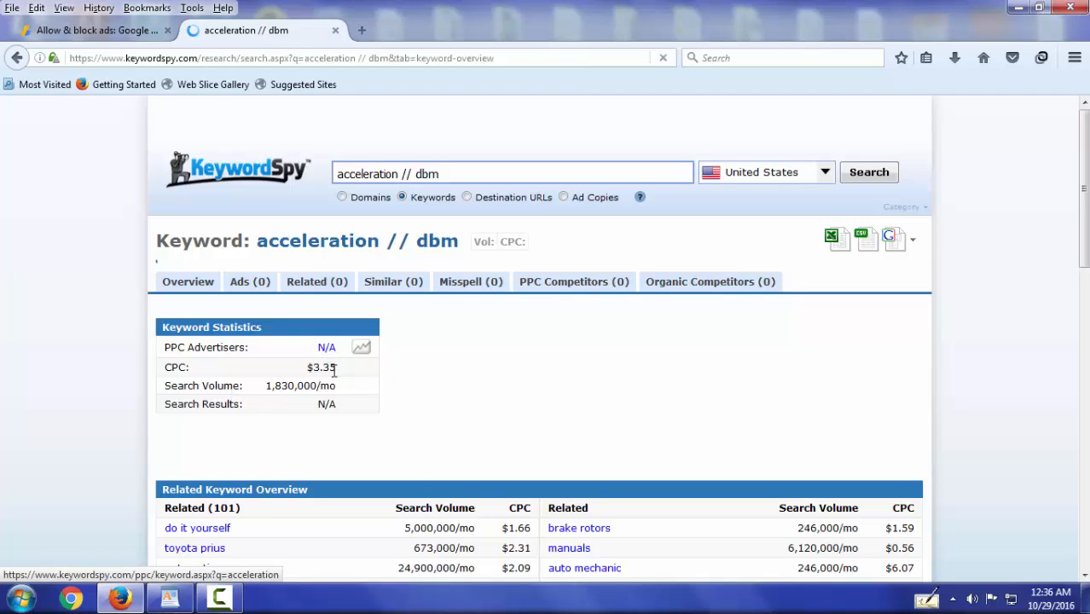
pyautogui.moveTo(340, 370); pyautogui.dragTo(307, 372)
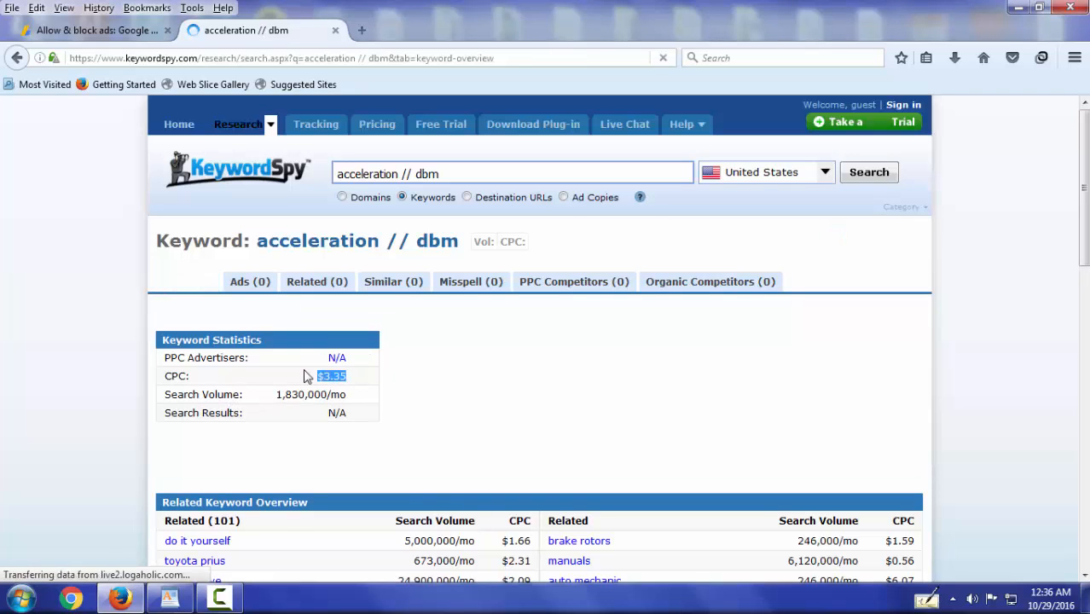
pyautogui.click(350, 386)
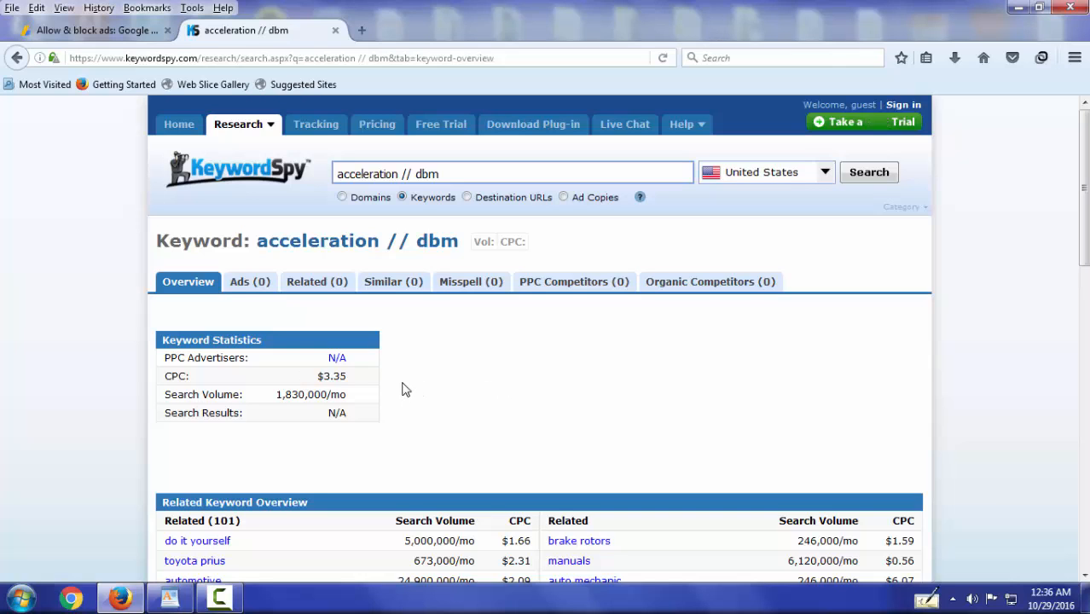
# Return to the AdSense ad networks list and copy the blocked network name "Accuen (AE) w/ AppNexus"
pyautogui.click(116, 35)
pyautogui.scroll(-2, 386, 318)
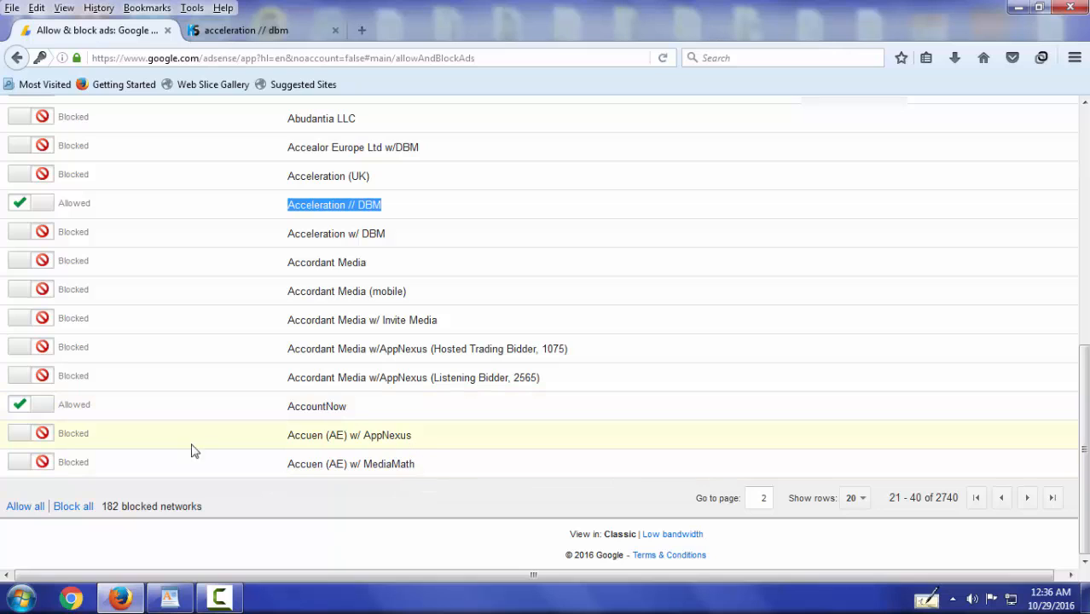
pyautogui.click(418, 444)
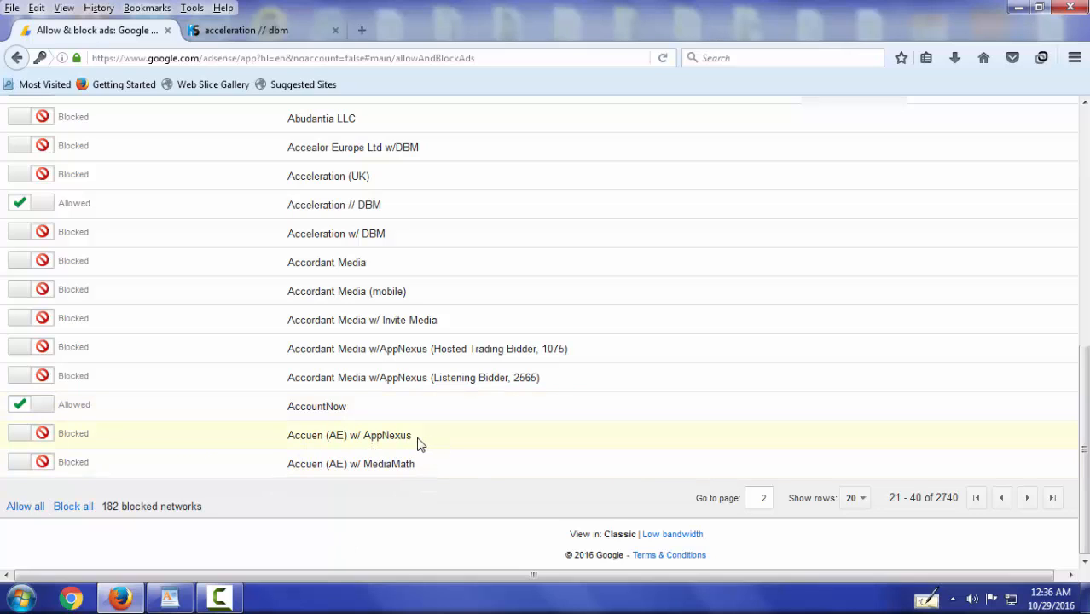
pyautogui.moveTo(418, 443); pyautogui.dragTo(300, 444)
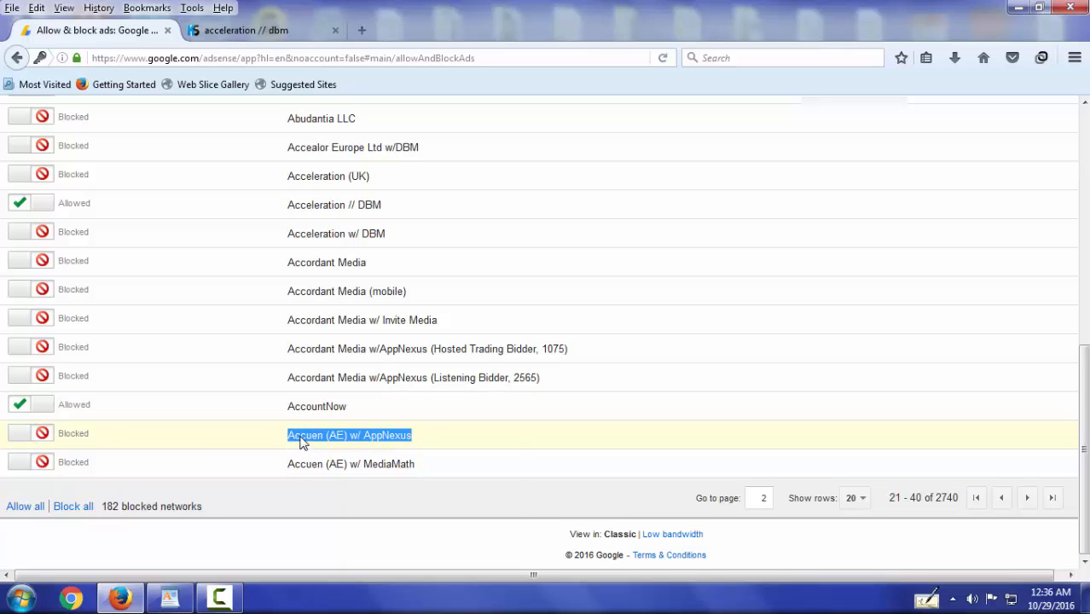
pyautogui.rightClick(300, 443)
pyautogui.click(350, 450)
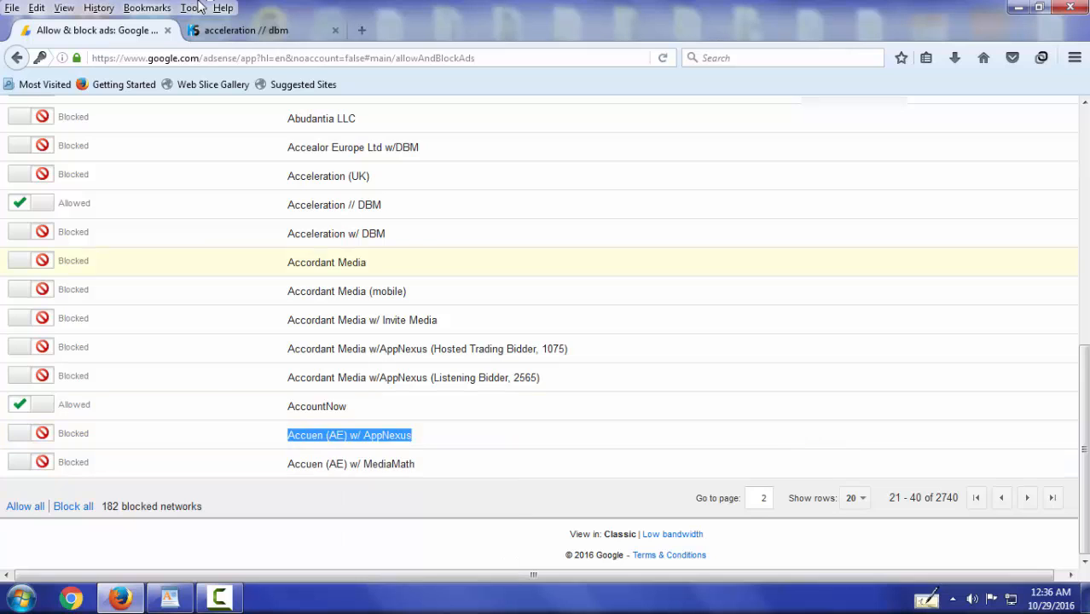
# Switch to KeywordSpy, replace the old keyword with the copied "Accuen (AE) w/ AppNexus" and try to search for it
pyautogui.click(255, 30)
pyautogui.tripleClick(453, 172)
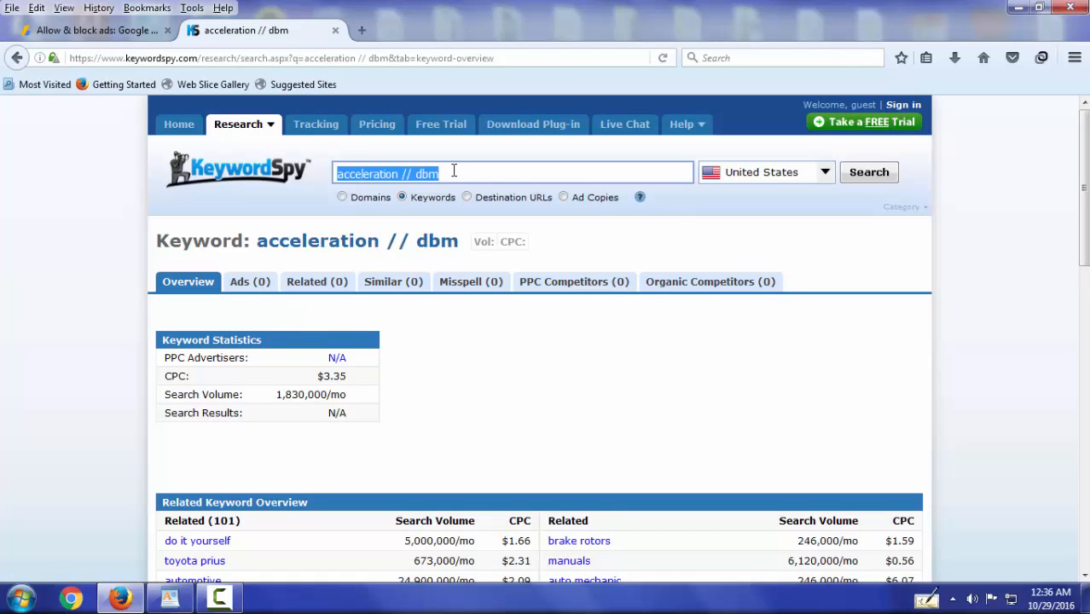
pyautogui.rightClick(454, 171)
pyautogui.click(507, 239)
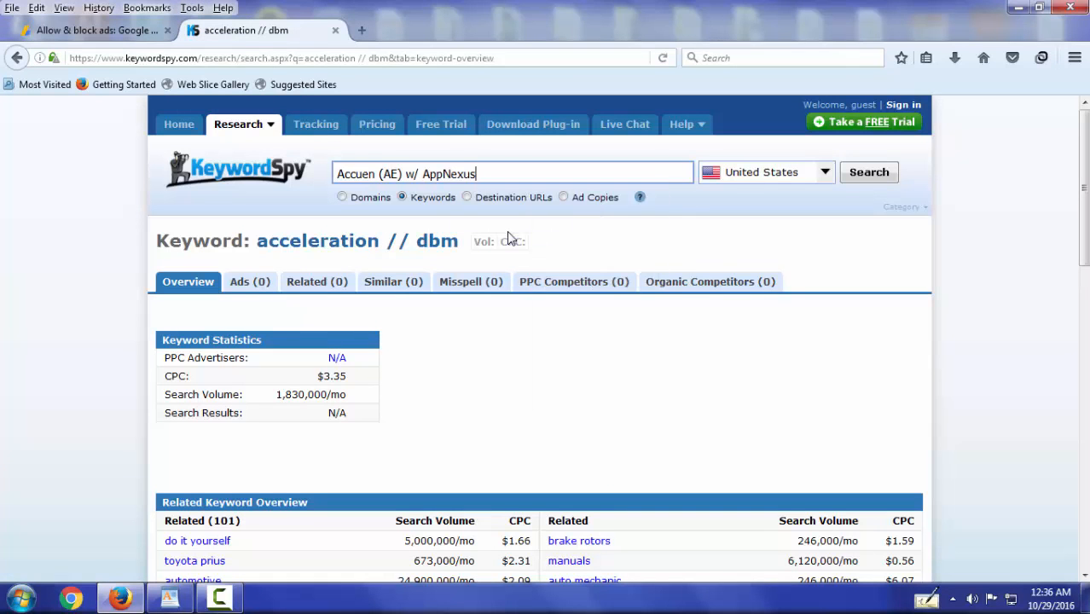
pyautogui.click(869, 176)
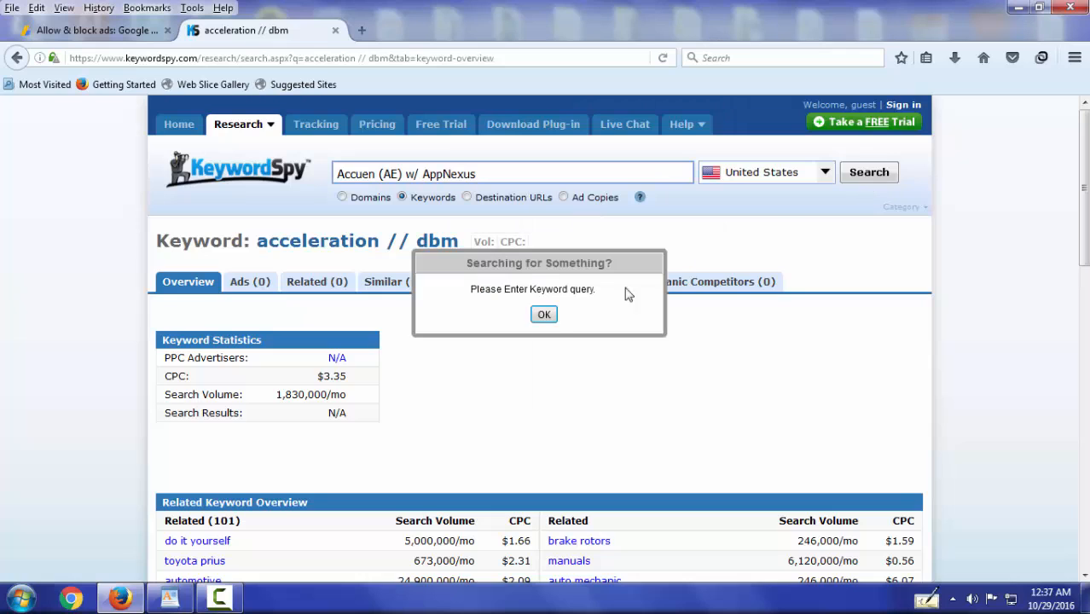
pyautogui.click(544, 315)
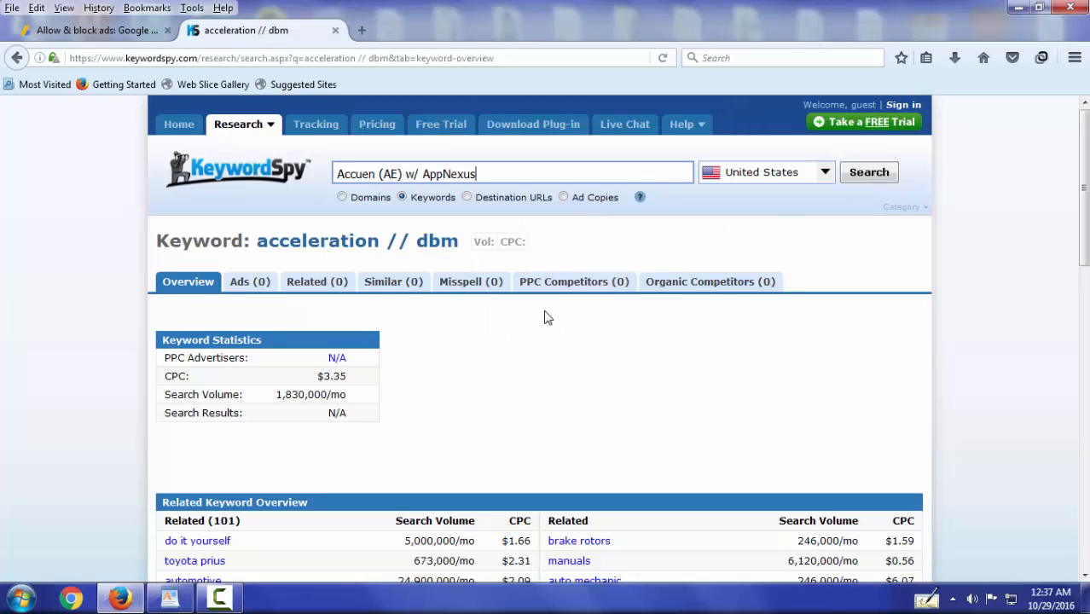
# Remove the parentheses so the keyword reads "Accuen AE w/ AppNexus", run the search and check its CPC
pyautogui.click(404, 175)
pyautogui.press('BackSpace')
pyautogui.press('Left')
pyautogui.press('Left')
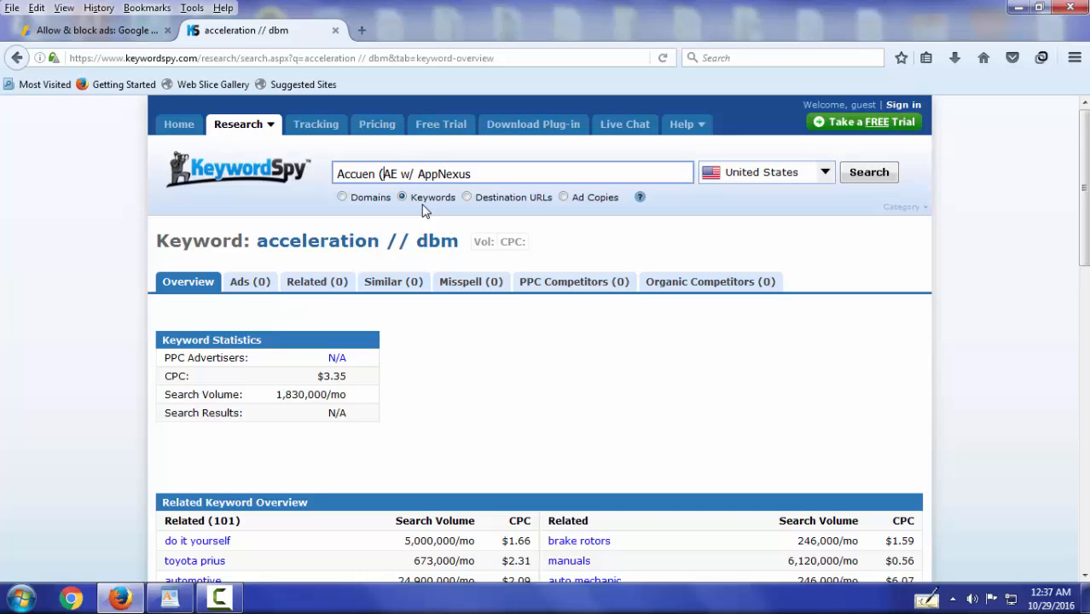
pyautogui.press('BackSpace')
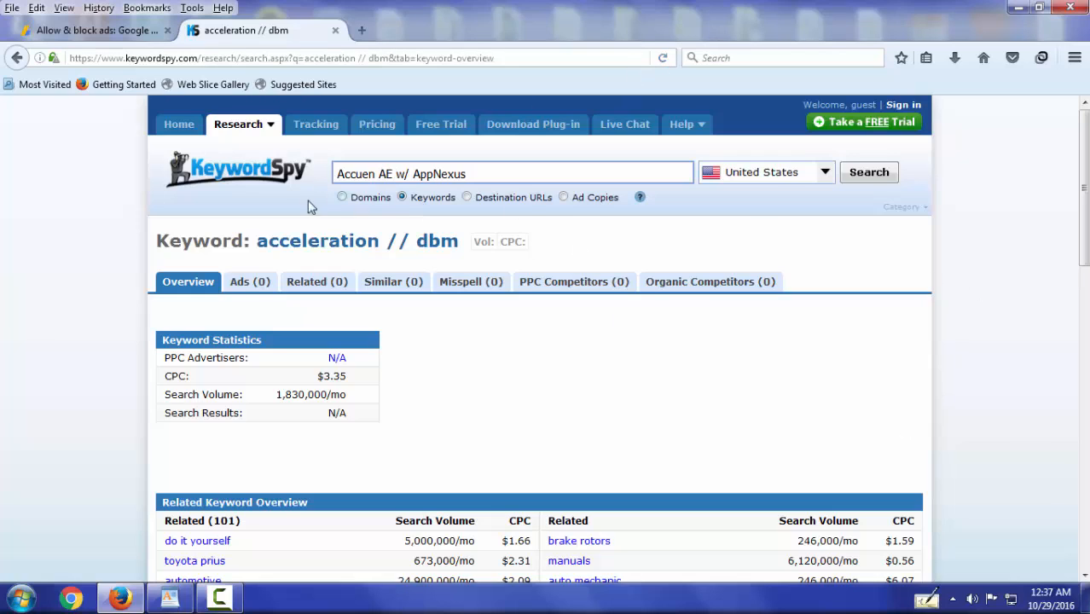
pyautogui.click(868, 183)
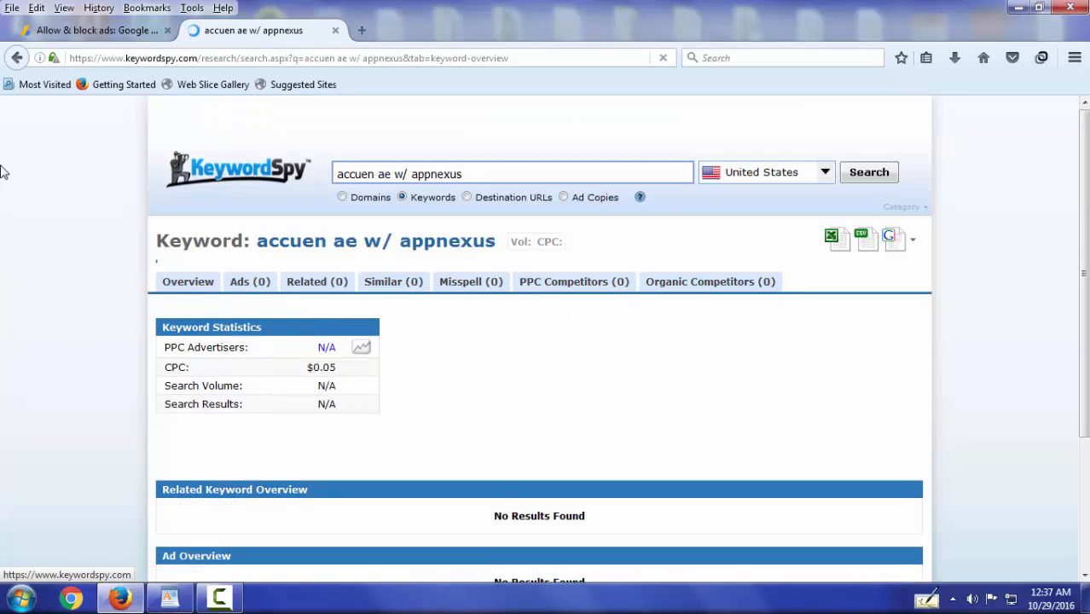
pyautogui.moveTo(344, 370); pyautogui.dragTo(291, 366)
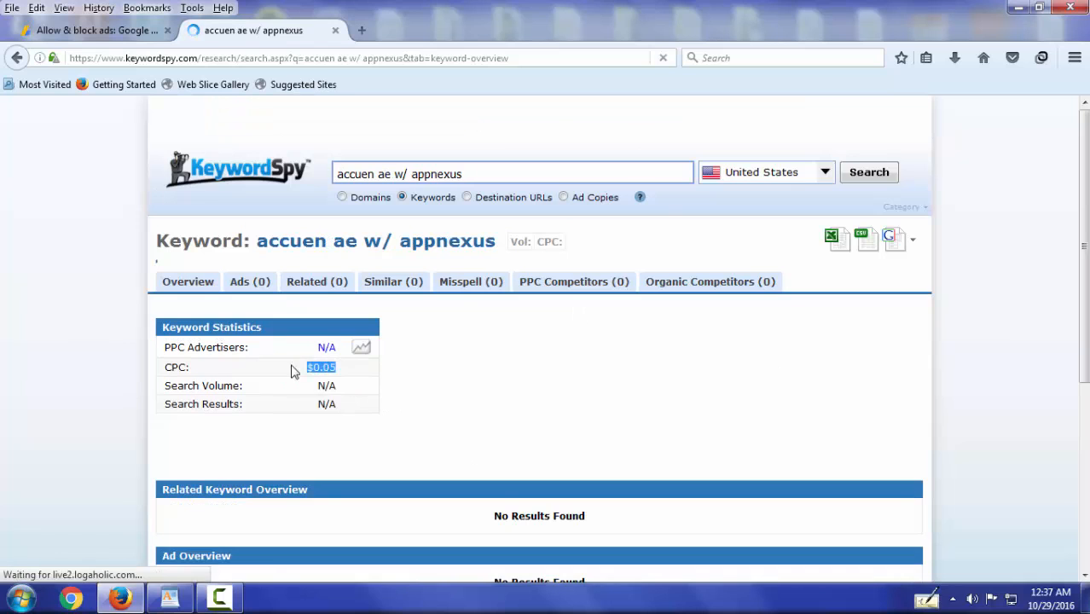
# Return to the AdSense ad networks list and review the allowed and blocked networks on its second page
pyautogui.click(124, 32)
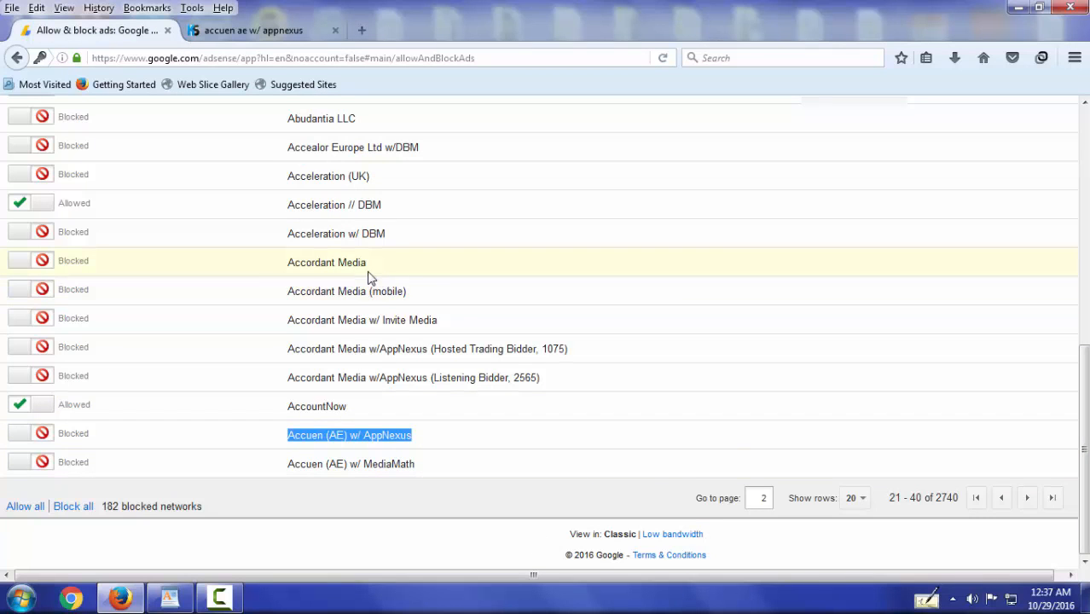
pyautogui.scroll(4, 453, 290)
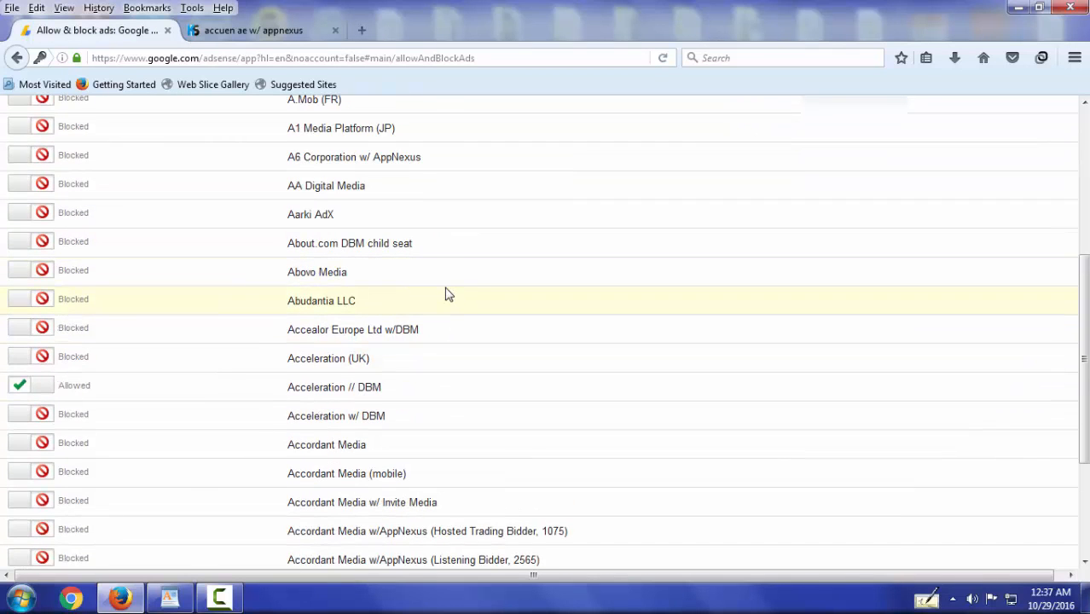
pyautogui.scroll(2, 312, 253)
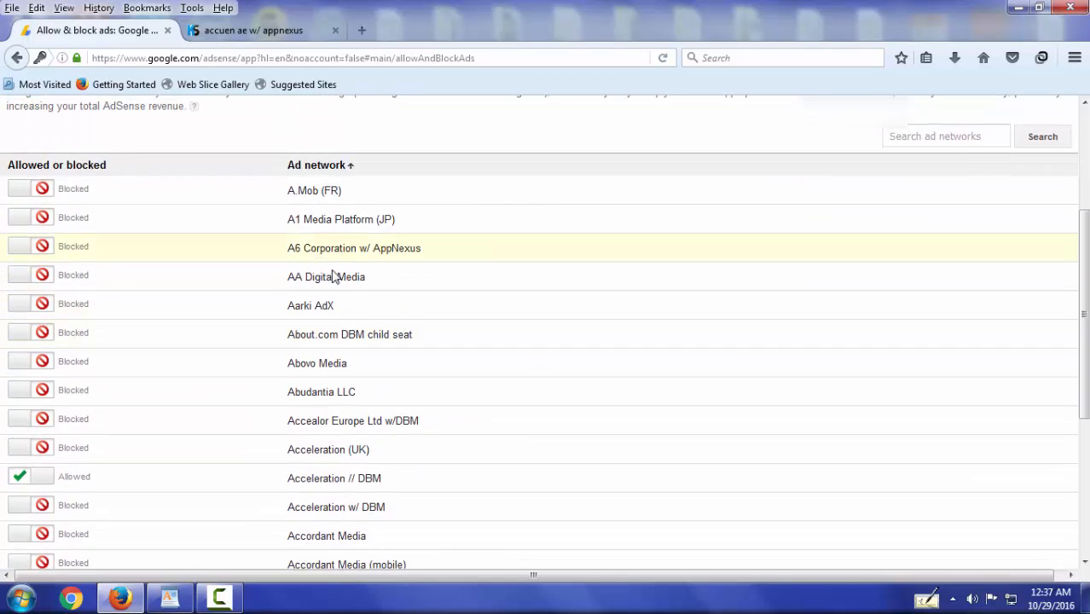
pyautogui.scroll(-6, 365, 307)
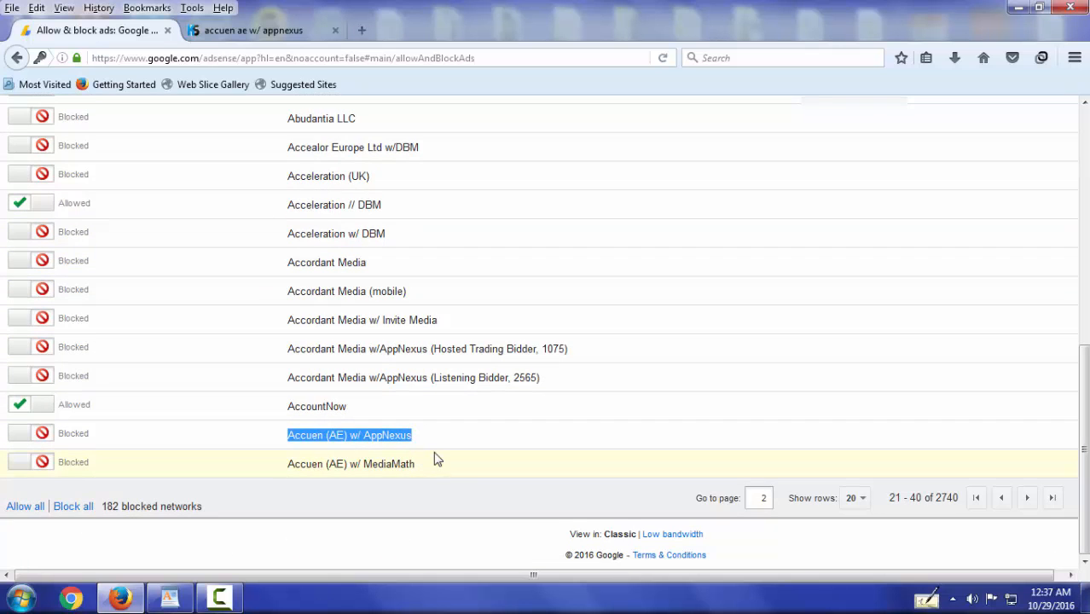
pyautogui.click(447, 504)
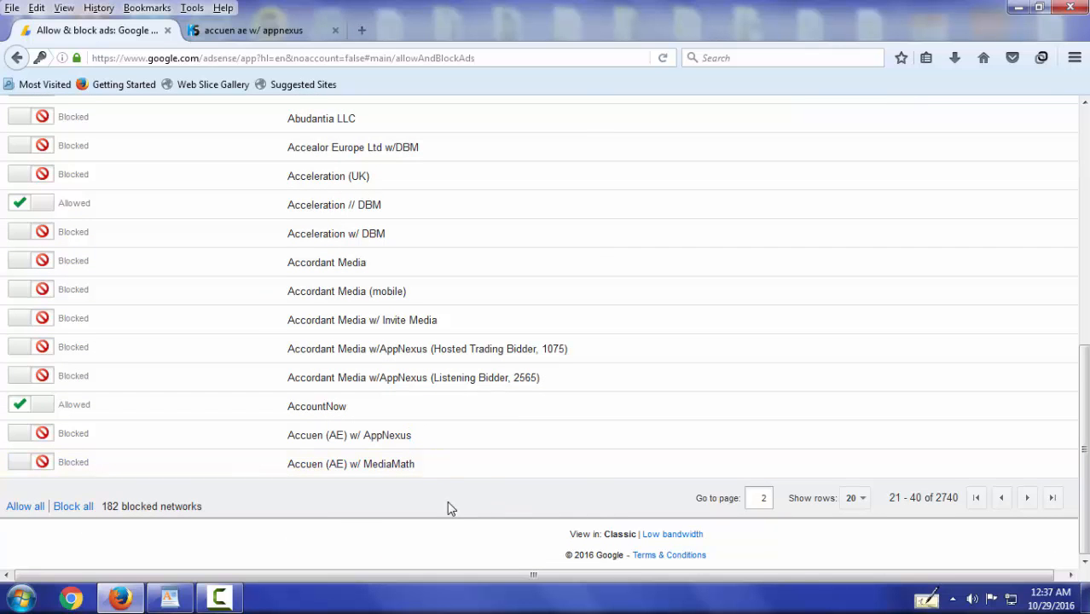